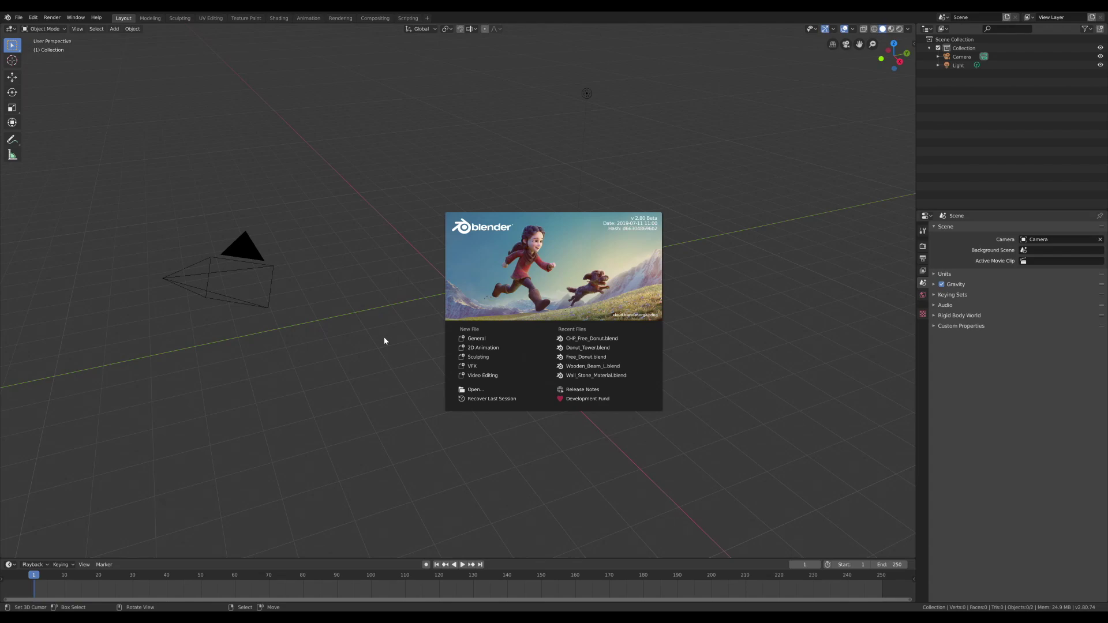
Step: Add a torus with a much thicker tube and more segments
click(385, 341)
key(shift+a)
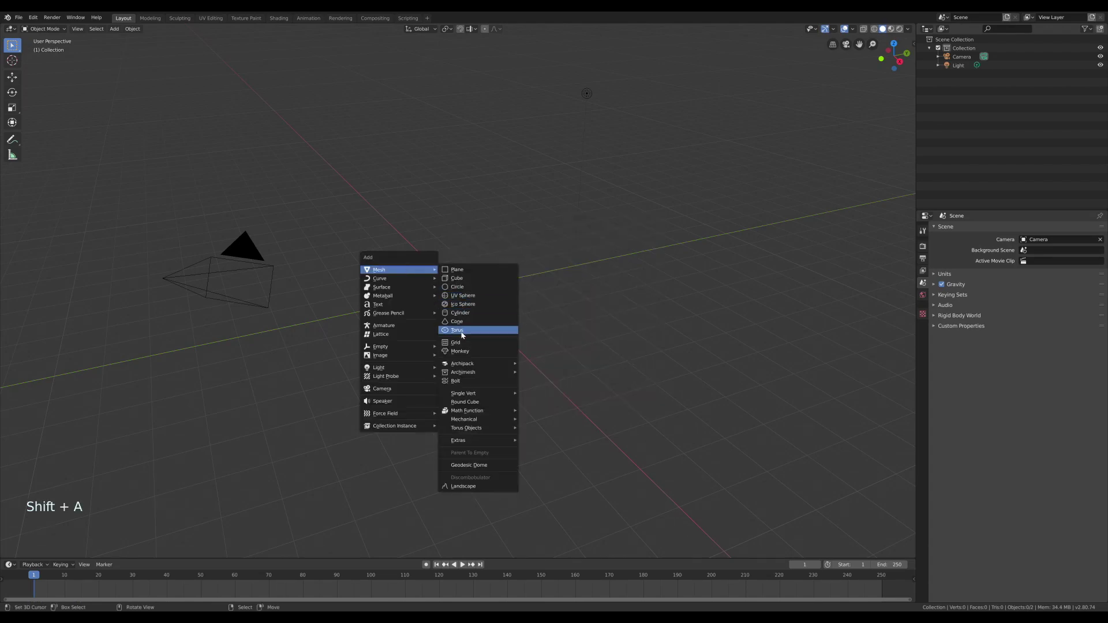
click(462, 335)
scroll(319, 399, up, 4)
click(34, 552)
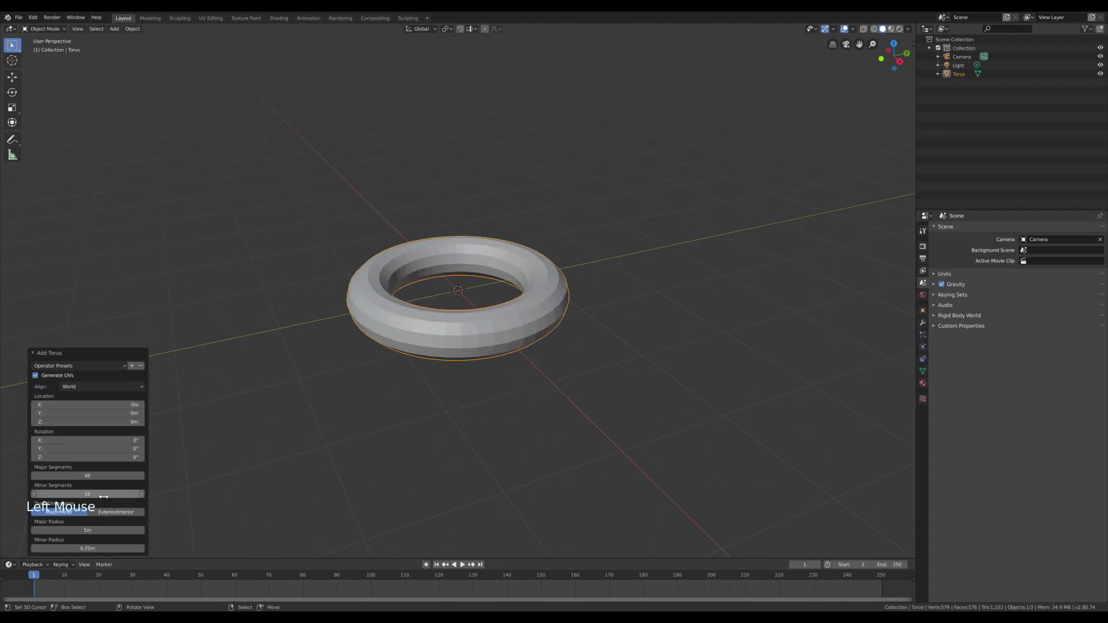
drag(85, 548, 116, 548)
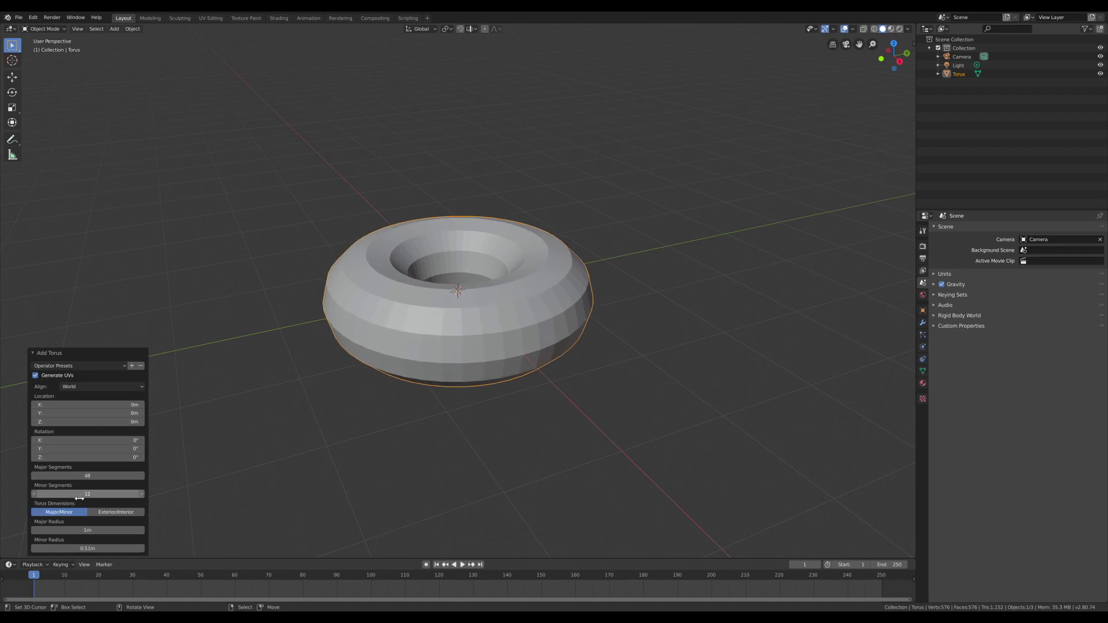
drag(79, 496, 106, 496)
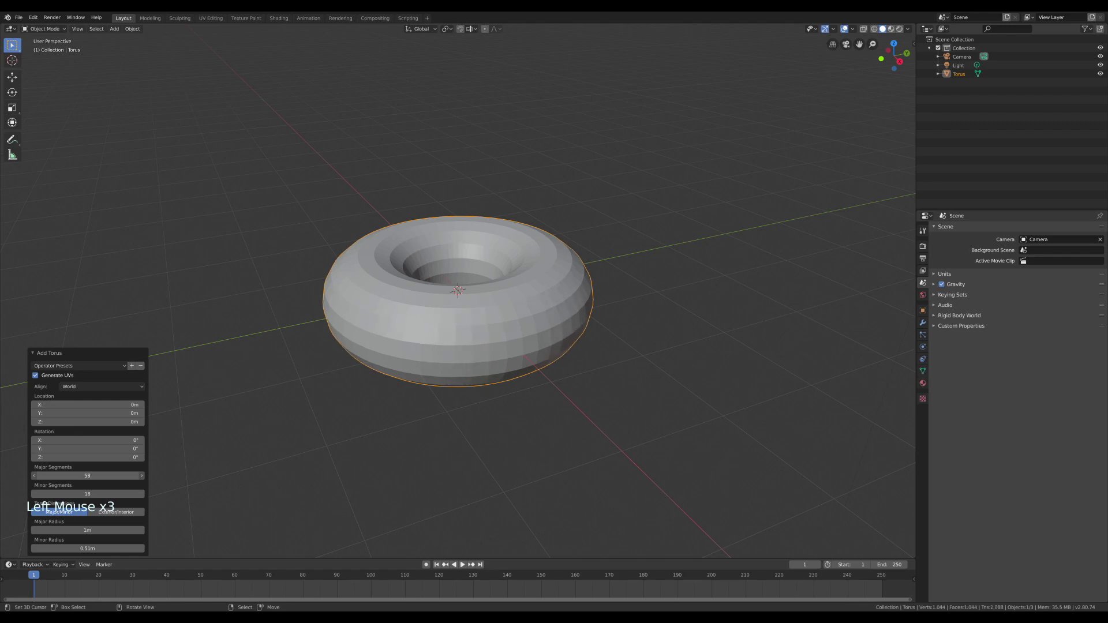
scroll(405, 345, down, 2)
Step: Shade the torus smooth and raise it along the Z axis
key(space)
text(shad)
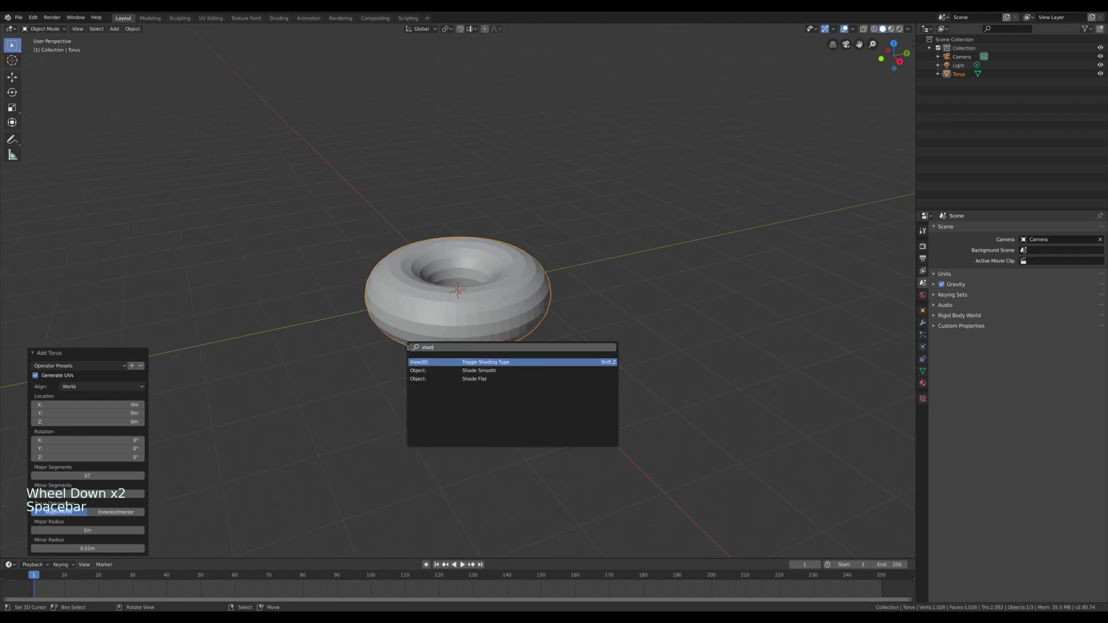
key(Down)
key(Return)
shift+middle_drag(407, 347, 427, 369)
middle_drag(427, 370, 447, 343)
key(g)
key(z)
click(450, 359)
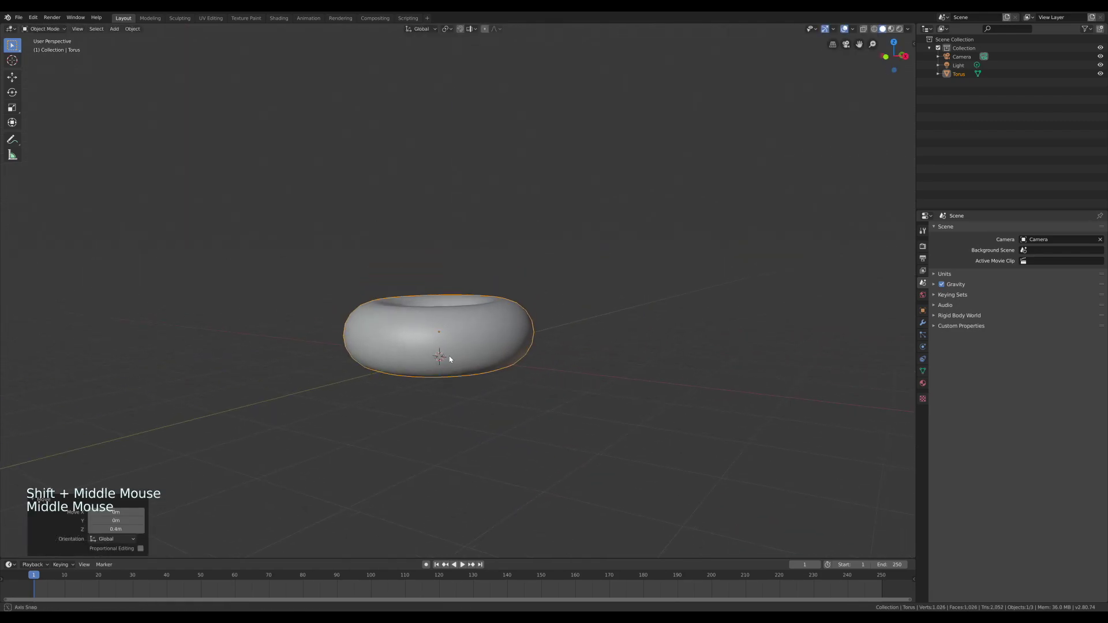
scroll(450, 354, up, 2)
Step: Subdivide the whole torus mesh and create a new Donut material
key(Tab)
key(w)
click(430, 368)
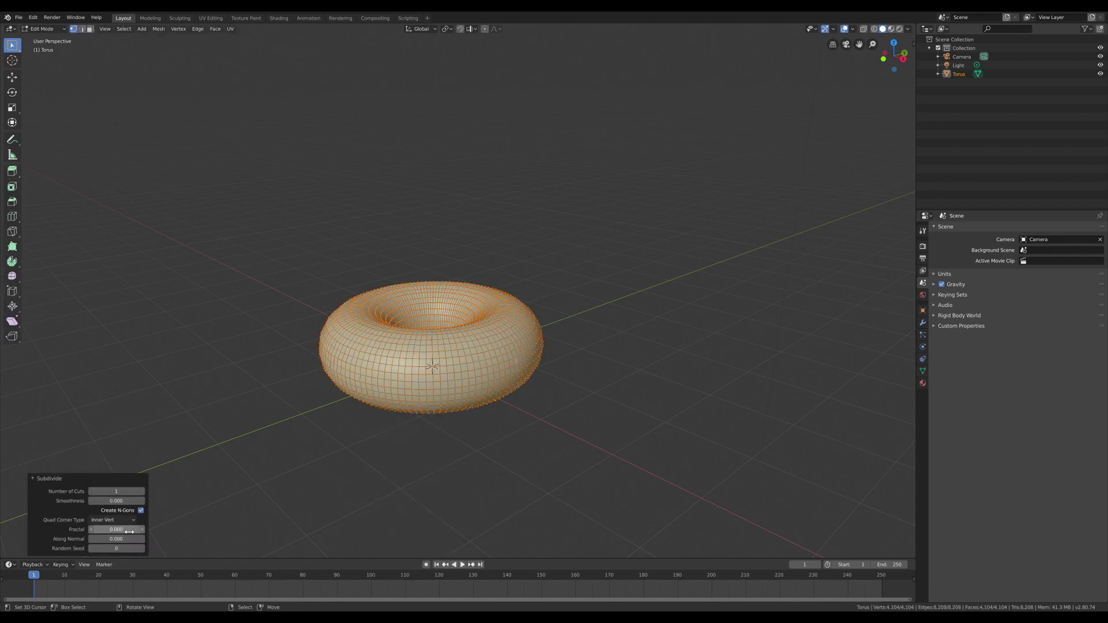
drag(129, 531, 167, 531)
key(Tab)
middle_drag(417, 390, 483, 396)
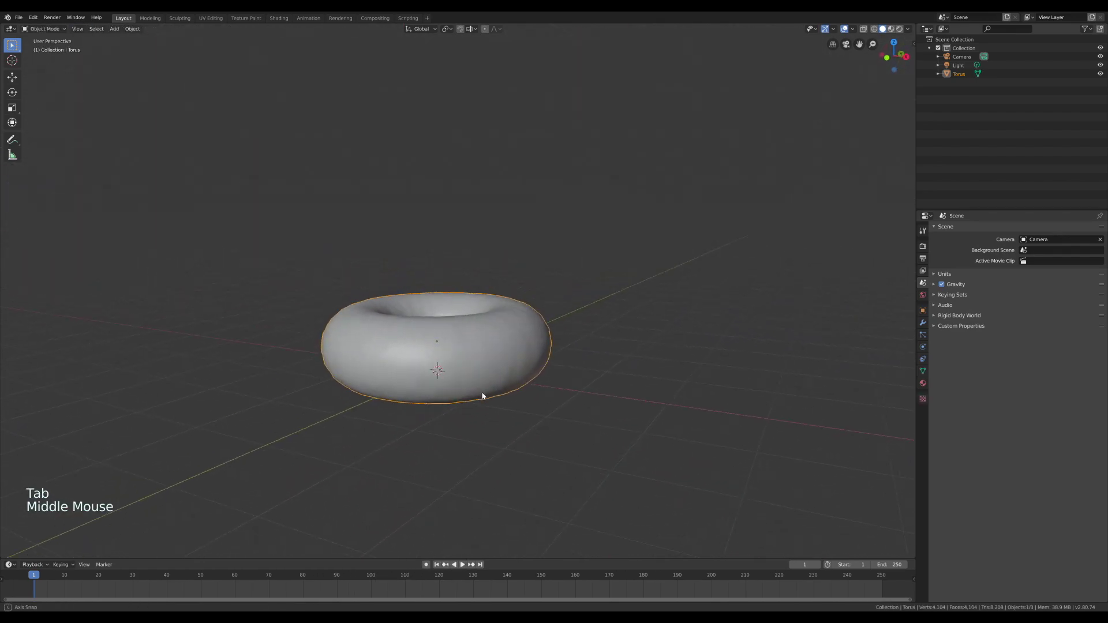
scroll(482, 396, up, 1)
key(shift+a)
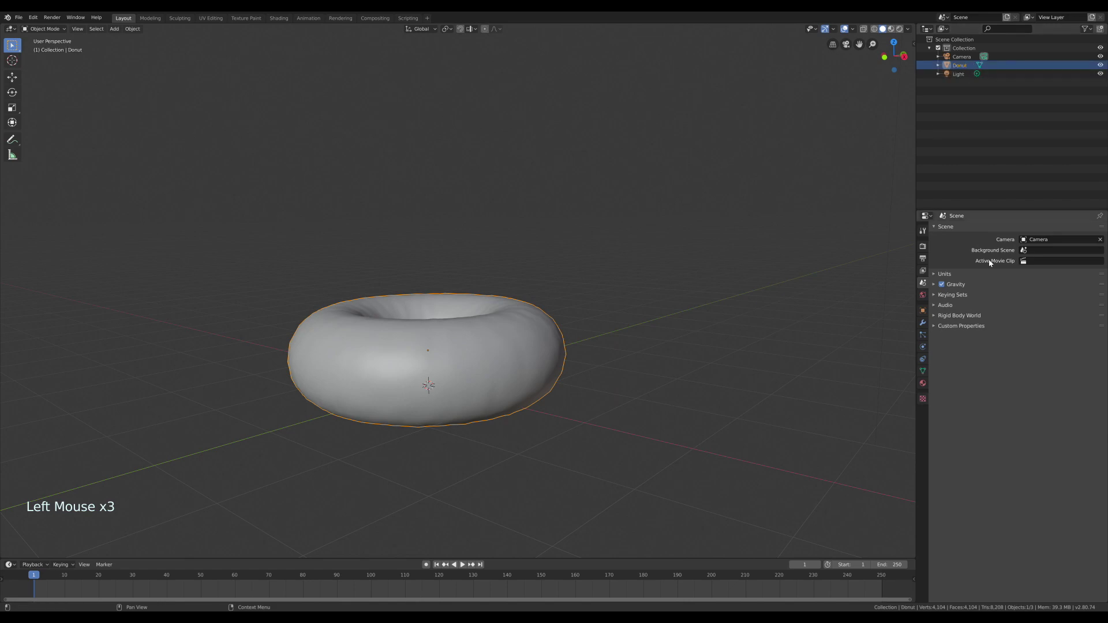
click(953, 267)
Step: Duplicate the donut upward and box-select the copy's lower half in front view
key(shift+d)
key(z)
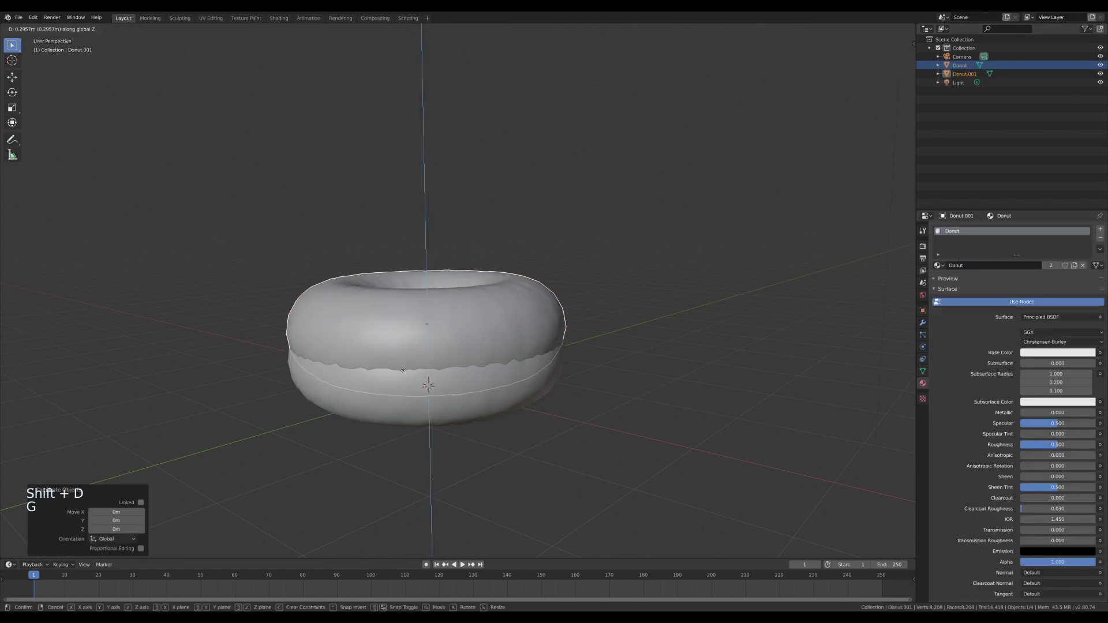
key(KP_1)
key(Tab)
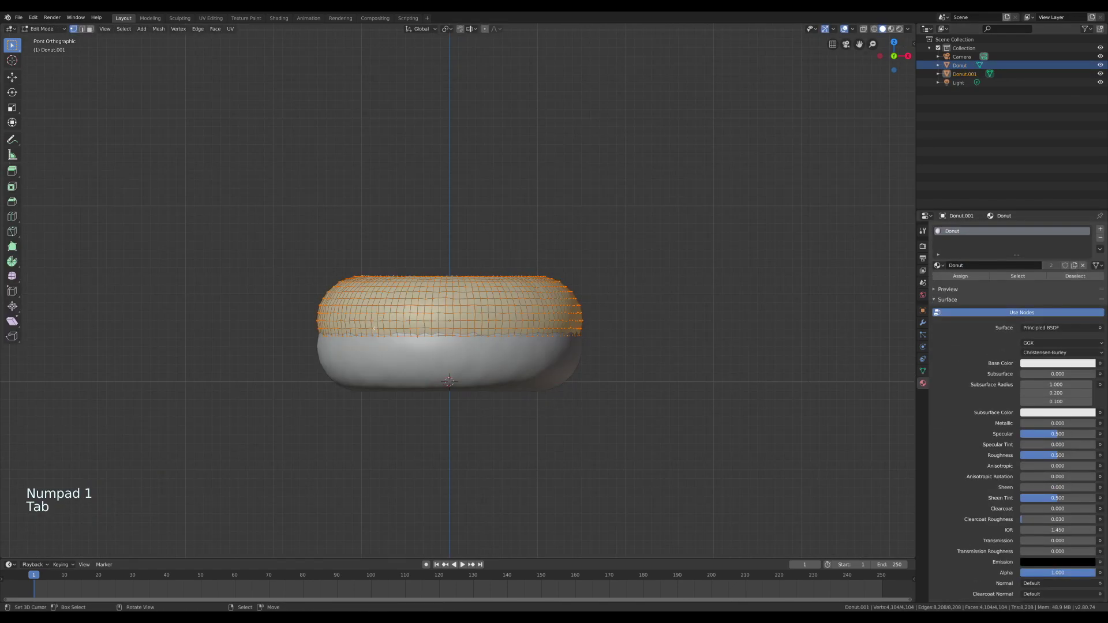
alt+right_click(382, 338)
key(x)
key(l)
mouse_move(382, 337)
middle_down()
mouse_move(438, 288)
mouse_move(439, 346)
middle_up()
Step: Delete the lower-half vertices of the copy and return to Object Mode
scroll(404, 323, up, 3)
scroll(404, 323, down, 2)
right_click(413, 329)
key(l)
key(x)
click(413, 328)
key(KP_1)
key(Tab)
scroll(439, 323, down, 2)
Step: Add a Displace modifier with a new texture using Object texture coordinates
click(923, 322)
click(981, 230)
click(1000, 279)
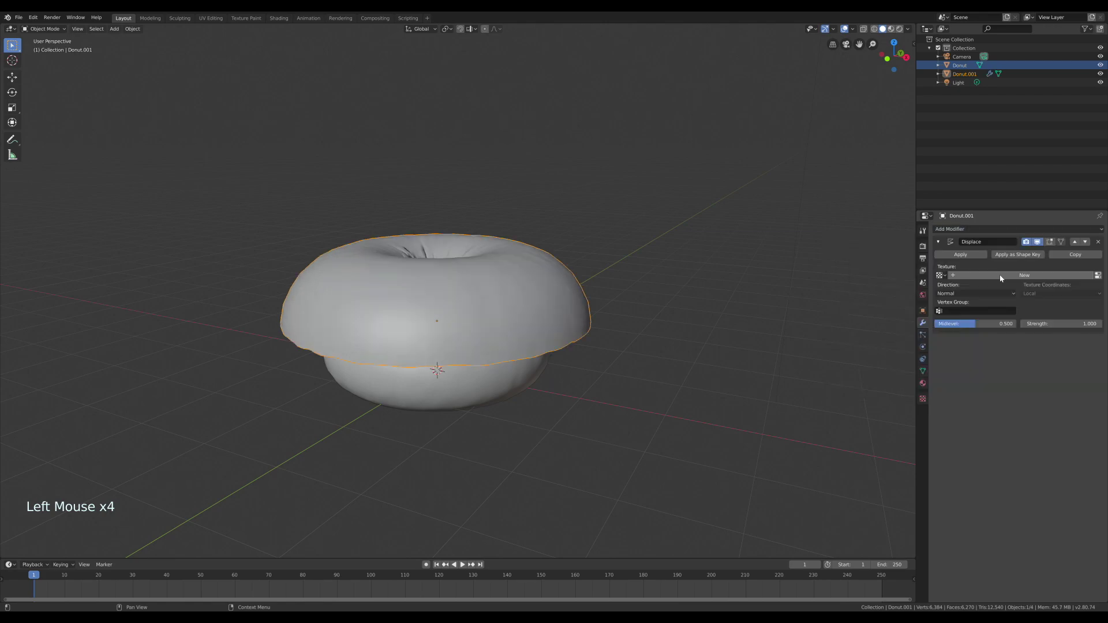
click(998, 270)
click(1061, 294)
click(1045, 323)
text(0.200)
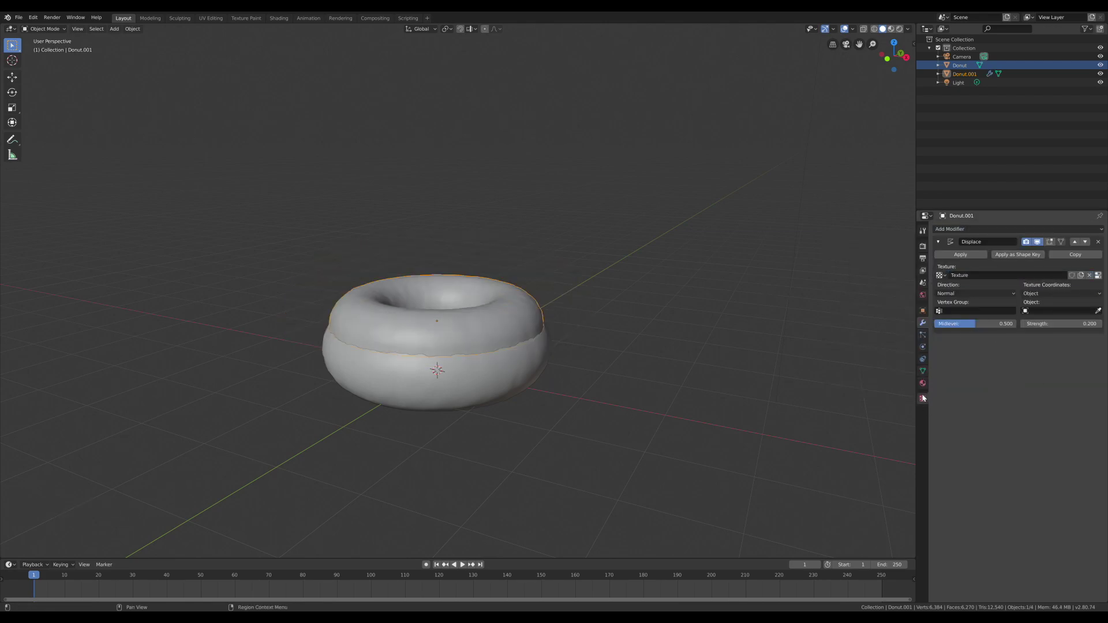
Step: Make the displacement texture a Clouds texture with size 1.00
click(923, 399)
click(1037, 255)
click(997, 288)
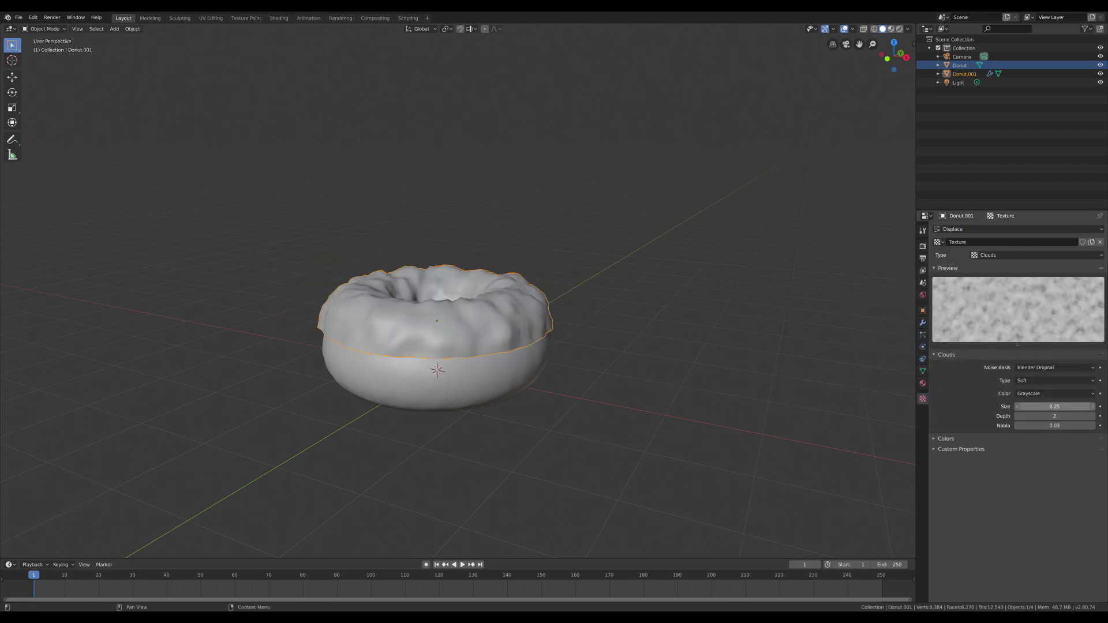
text(1.8)
key(Return)
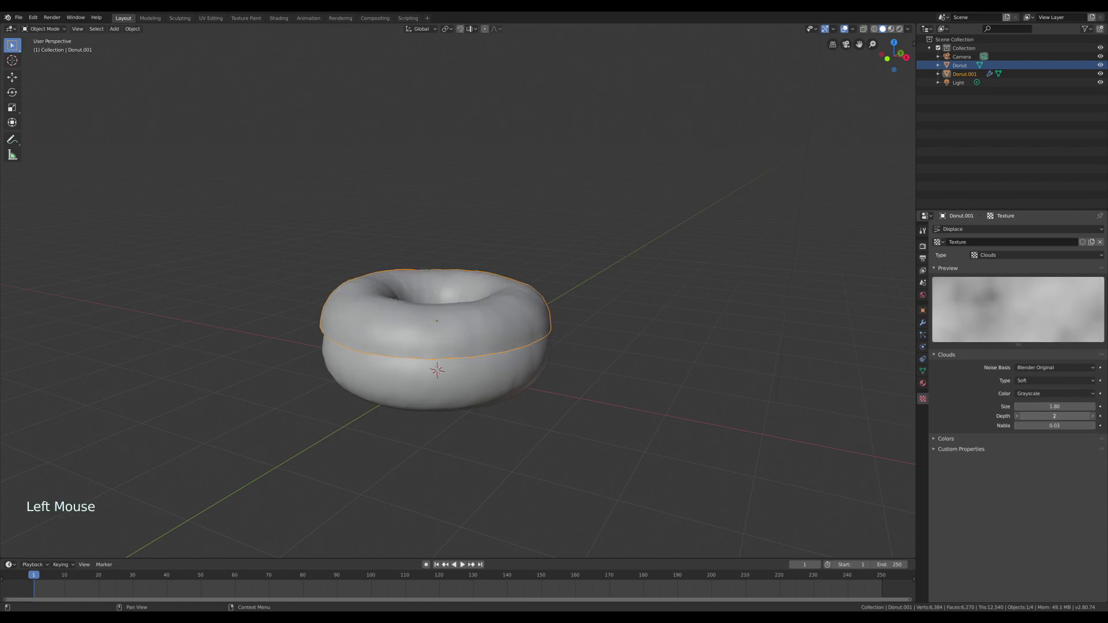
click(923, 323)
mouse_move(404, 323)
middle_down()
mouse_move(368, 303)
mouse_move(278, 334)
mouse_move(347, 323)
middle_up()
Step: Lower the icing onto the donut along Z and shrink it slightly
mouse_move(433, 322)
middle_down()
mouse_move(541, 289)
mouse_move(624, 279)
middle_up()
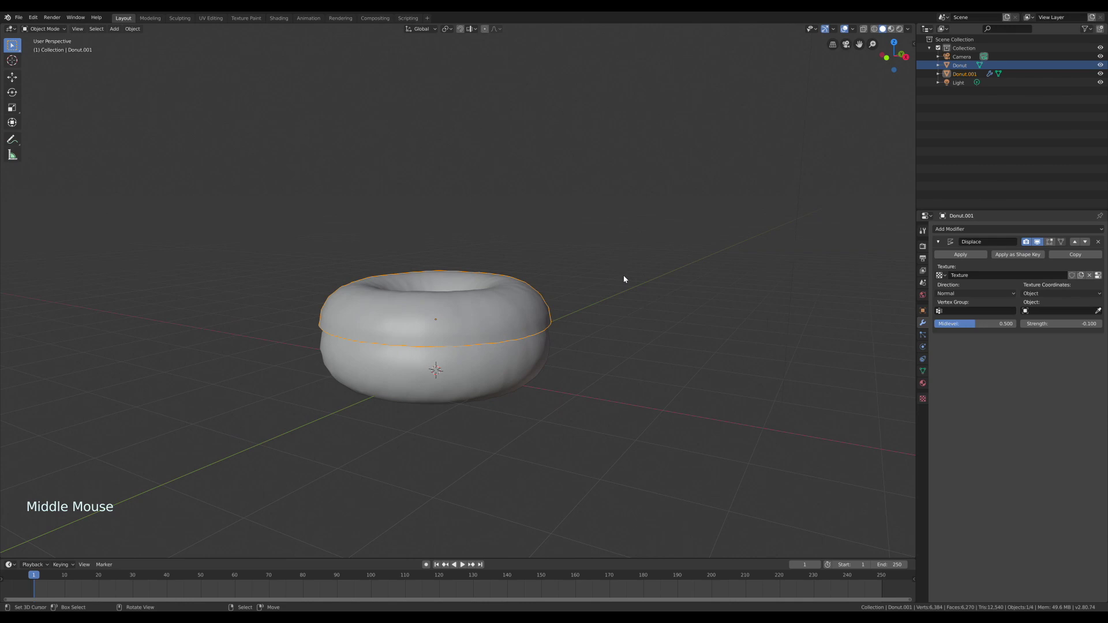
key(g)
key(z)
middle_click(635, 307)
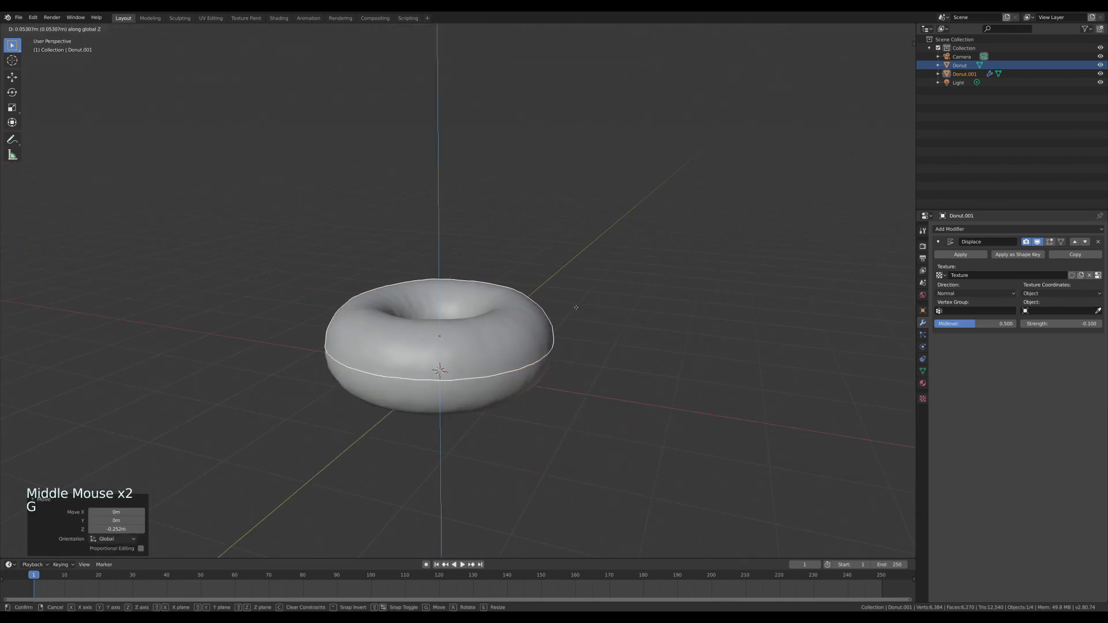
key(g)
key(g)
click(635, 307)
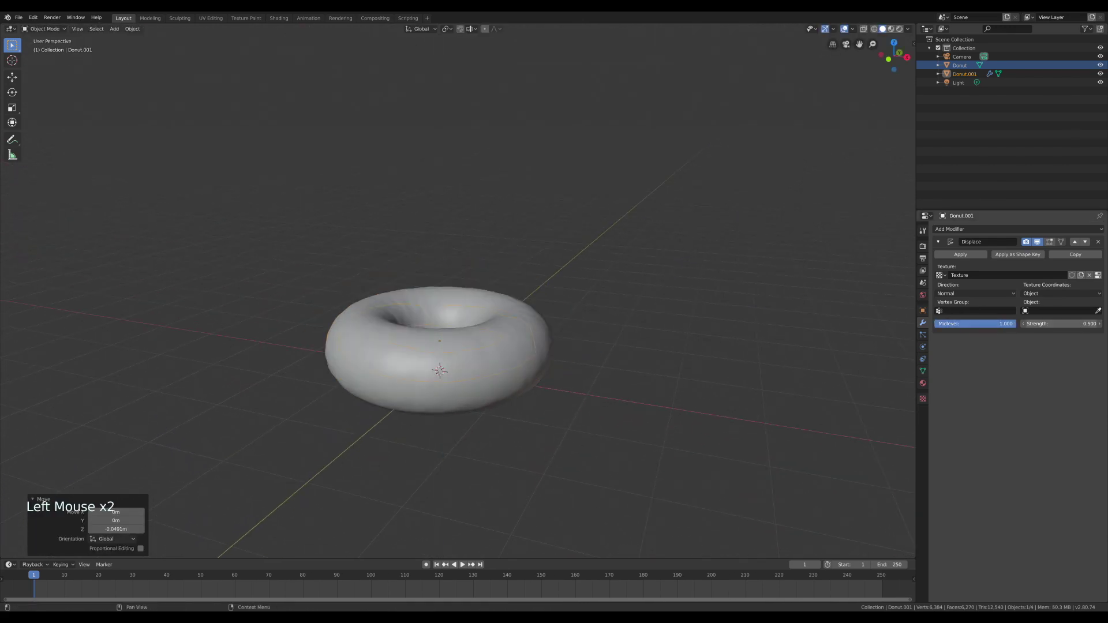
key(s)
click(744, 358)
mouse_move(745, 358)
middle_down()
mouse_move(529, 314)
mouse_move(523, 352)
mouse_move(461, 399)
mouse_move(450, 366)
mouse_move(569, 367)
middle_up()
key(g)
key(x)
Step: Apply the cloud Displace modifier to the icing
click(1002, 230)
click(996, 277)
key(Tab)
key(Tab)
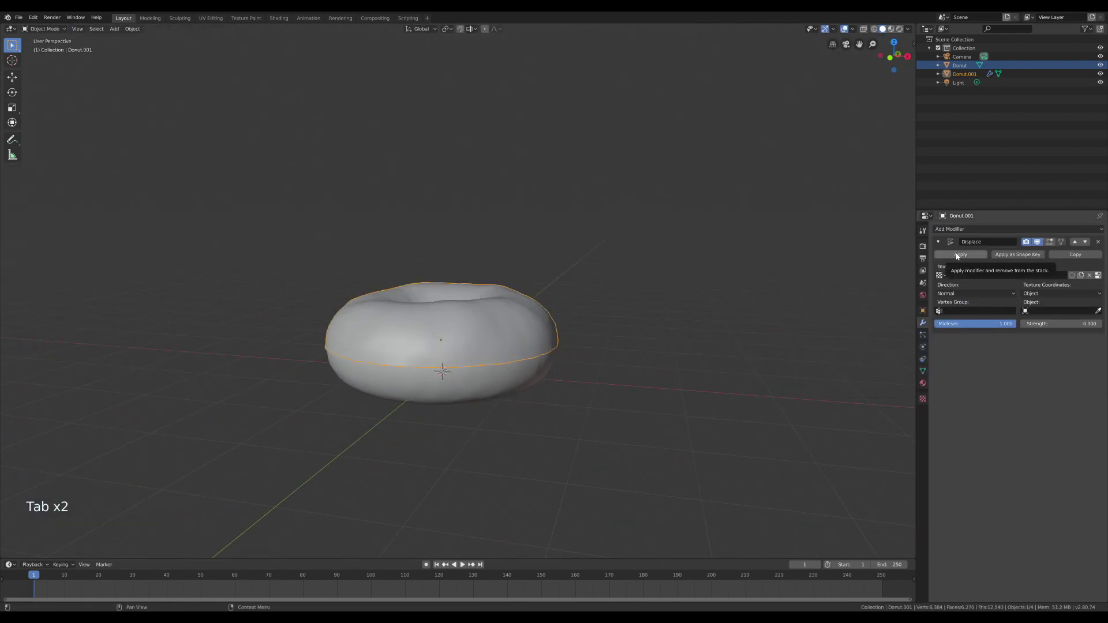
click(956, 254)
Step: Add a Solidify modifier, increase the icing thickness, and apply it
click(981, 229)
click(923, 364)
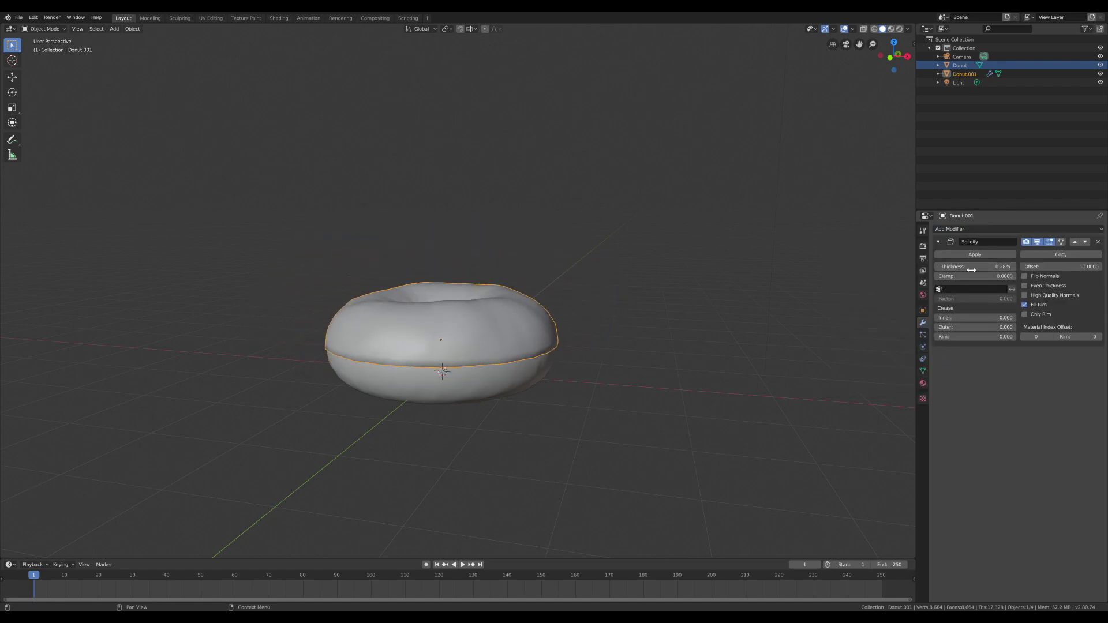
drag(975, 266, 1004, 266)
mouse_move(635, 347)
middle_down()
mouse_move(635, 260)
mouse_move(645, 293)
mouse_move(692, 219)
mouse_move(698, 323)
middle_up()
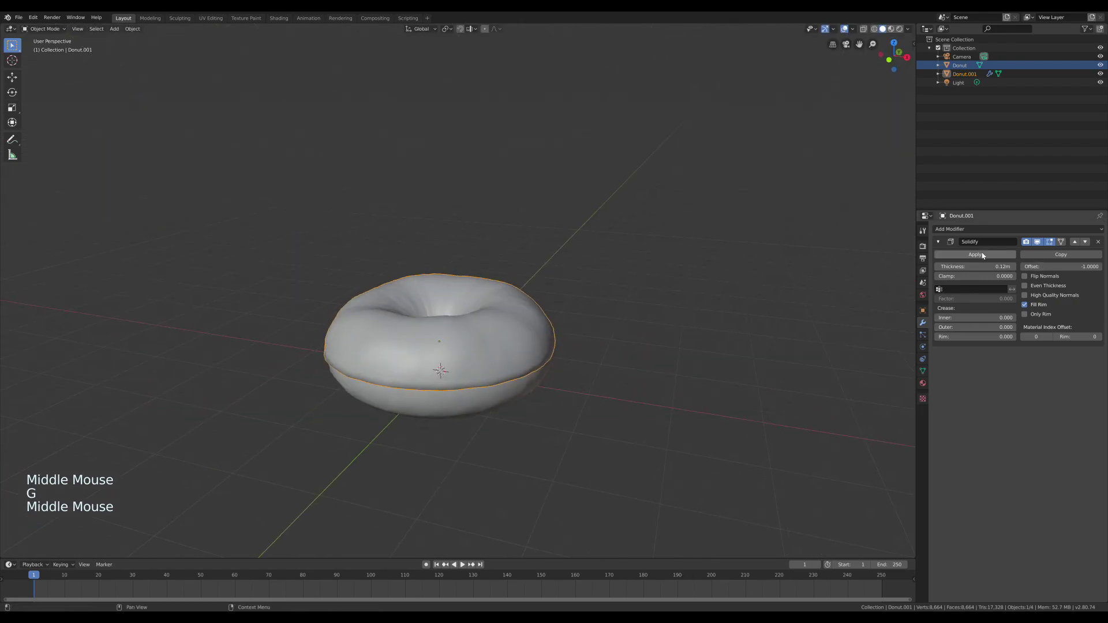
click(975, 255)
Step: Add a Subdivision Surface modifier to the icing and resize it slightly
click(981, 229)
click(938, 372)
middle_drag(617, 251, 577, 254)
scroll(577, 254, up, 2)
mouse_move(577, 253)
middle_down()
mouse_move(545, 254)
mouse_move(469, 191)
mouse_move(495, 168)
mouse_move(488, 215)
mouse_move(504, 252)
mouse_move(544, 286)
middle_up()
key(s)
click(564, 253)
Step: Apply the subdivision, enter Edit Mode, and turn on proportional editing
click(974, 255)
key(Tab)
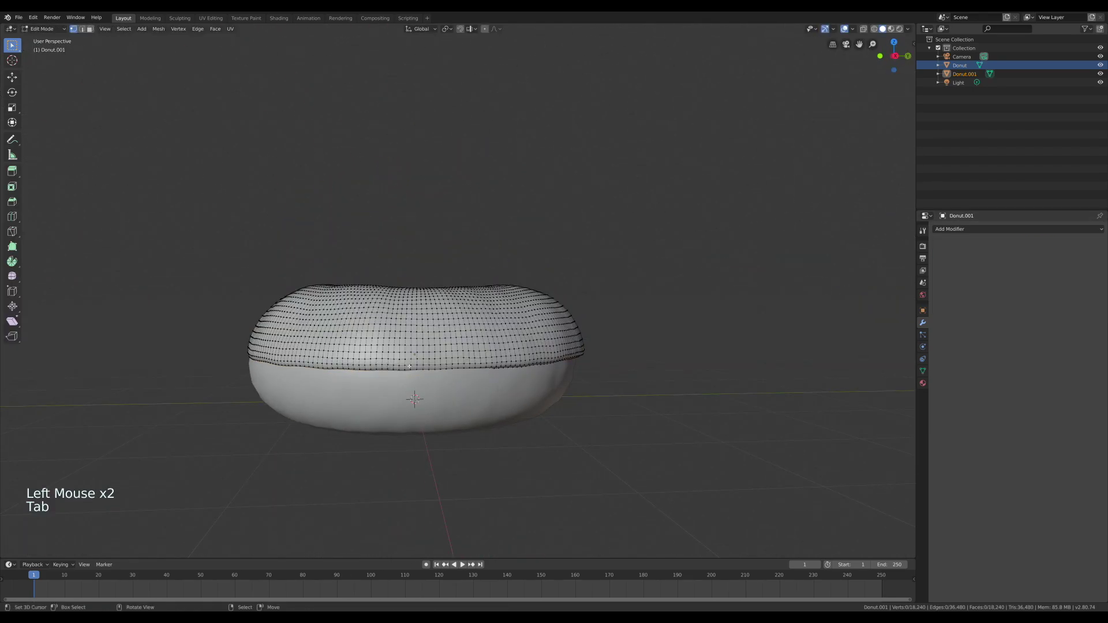
shift+right_click(409, 365)
middle_drag(409, 366, 450, 369)
key(o)
key(g)
middle_click(519, 376)
right_click(570, 381)
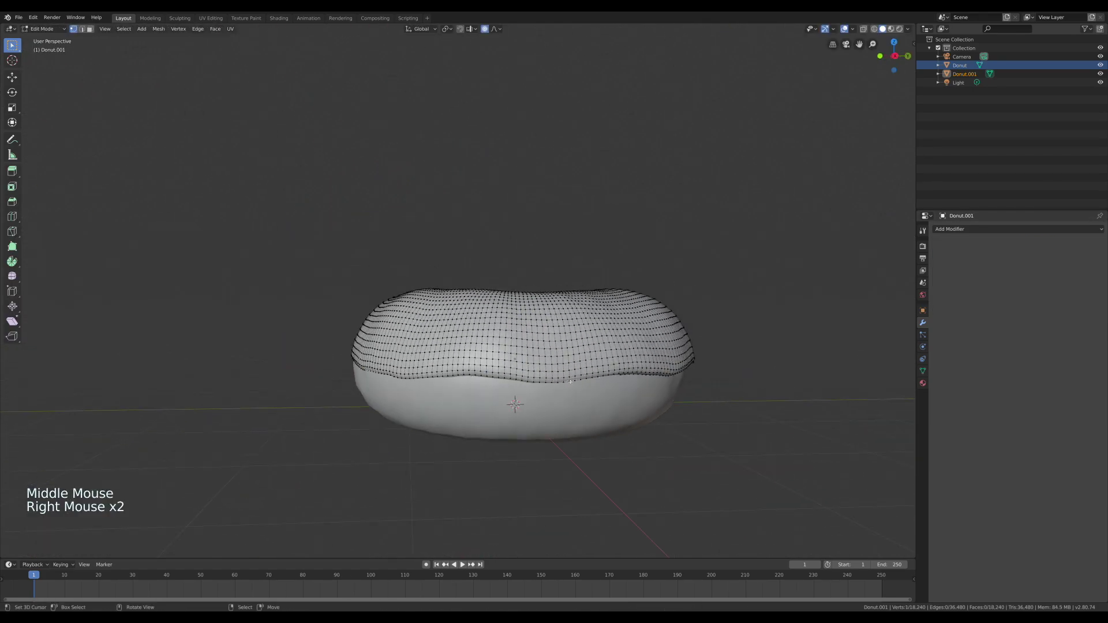
Step: Try moving icing vertices from different angles, cancelling each attempt
middle_drag(570, 381, 759, 246)
right_click(759, 246)
key(g)
key(g)
right_click(787, 425)
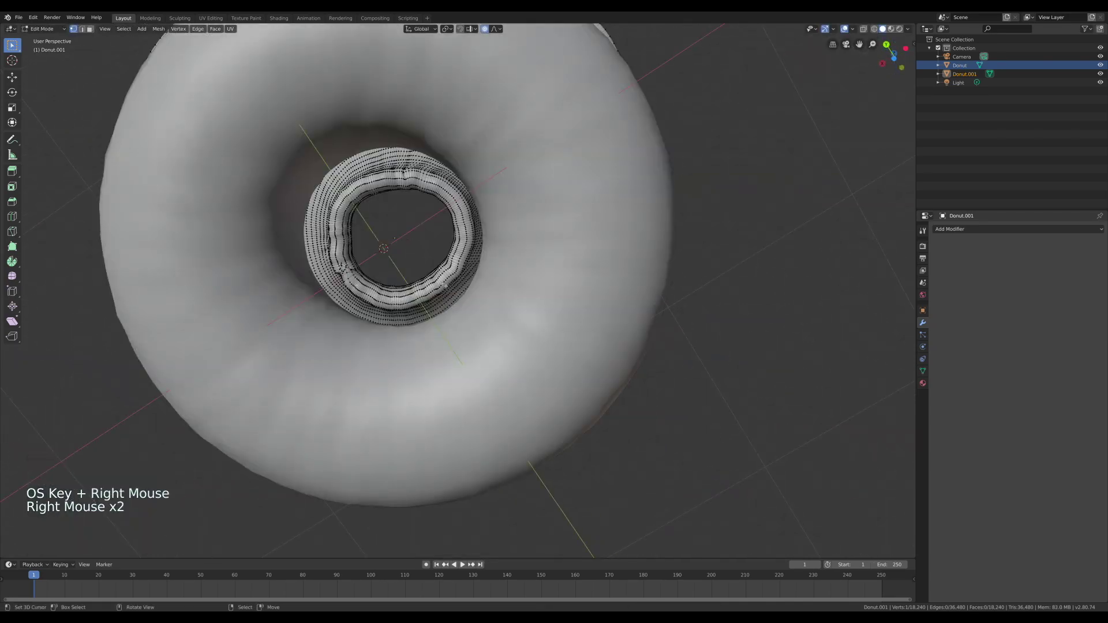
middle_drag(395, 238, 491, 312)
scroll(438, 276, up, 4)
Step: Pull icing edge vertices down into drips, then return to Object Mode
key(g)
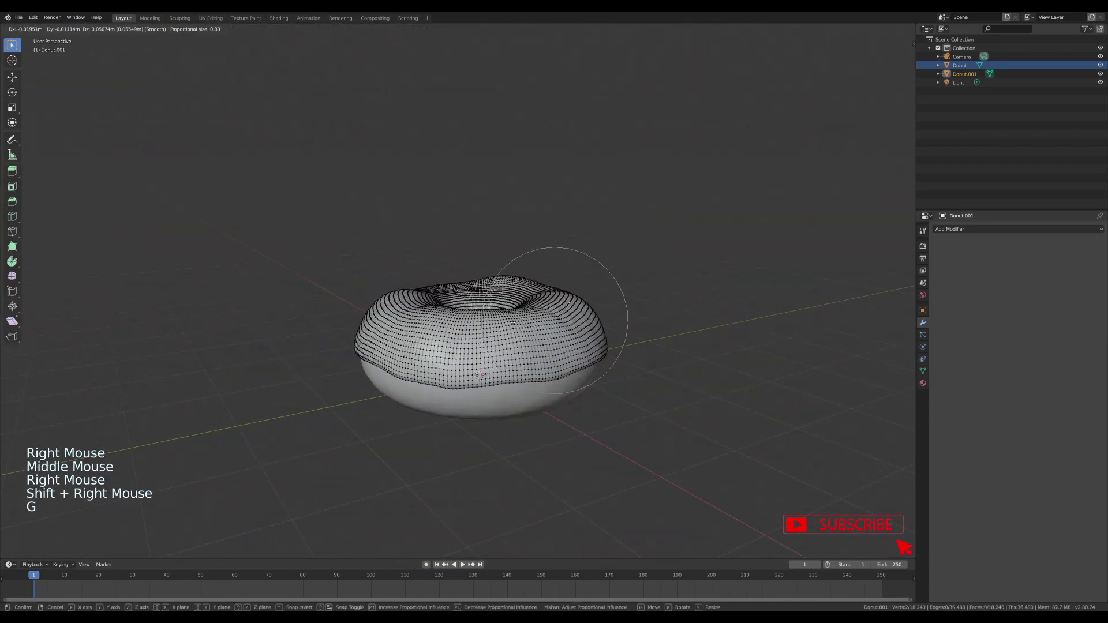
right_click(513, 322)
key(g)
click(495, 270)
key(g)
click(386, 297)
mouse_move(386, 297)
ctrl+middle_down()
mouse_move(475, 361)
mouse_move(533, 363)
mouse_move(520, 370)
mouse_move(506, 453)
mouse_move(465, 398)
mouse_move(485, 463)
ctrl+middle_up()
right_click(496, 358)
key(g)
click(534, 363)
key(g)
right_click(520, 370)
key(Tab)
key(Tab)
key(Tab)
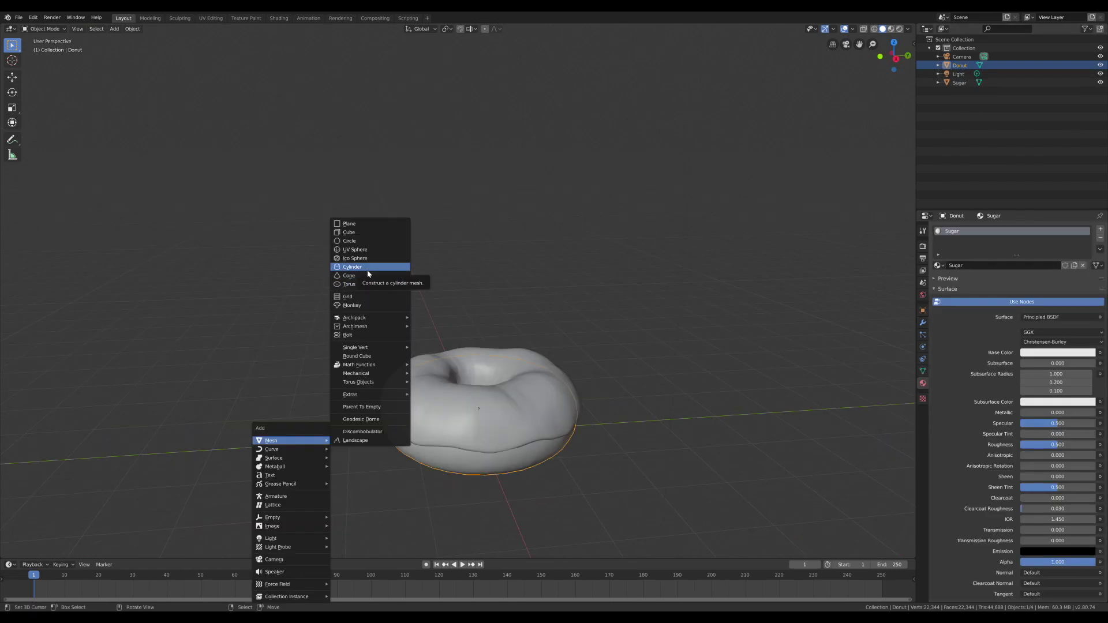
Step: Add a UV sphere and delete its right half in a see-through side view
click(355, 249)
middle_drag(173, 438, 364, 358)
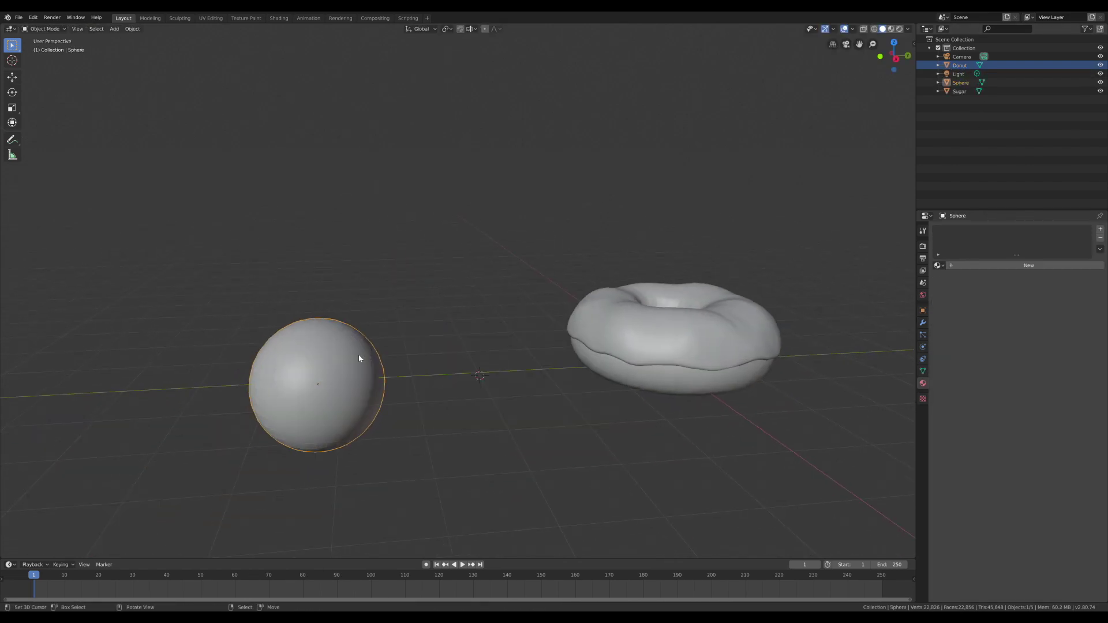
key(Tab)
middle_drag(316, 387, 322, 309)
alt+shift+click(322, 309)
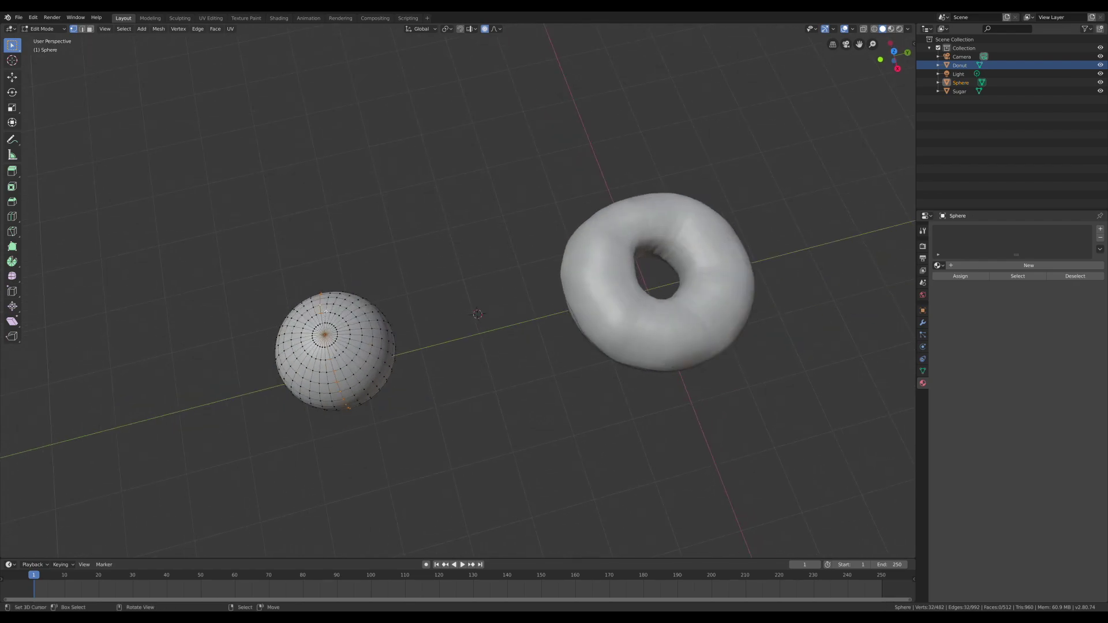
key(KP_1)
key(KP_3)
key(alt+z)
drag(322, 304, 392, 455)
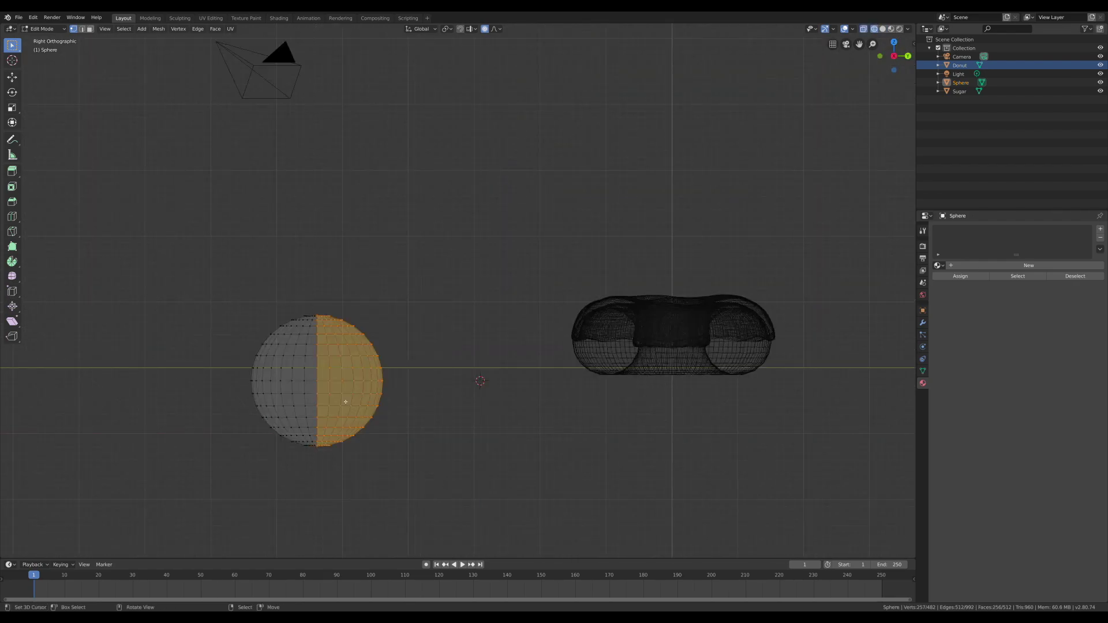
key(x)
click(346, 401)
Step: Extrude the open edge loop into a half-capsule tube and move it
scroll(320, 377, up, 2)
key(e)
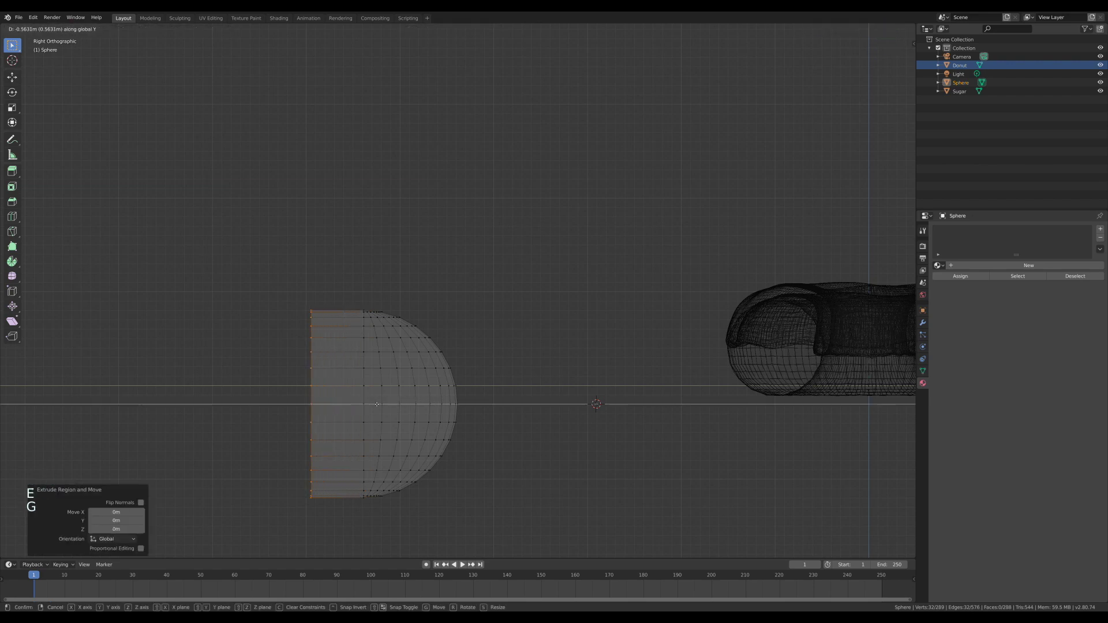
click(279, 403)
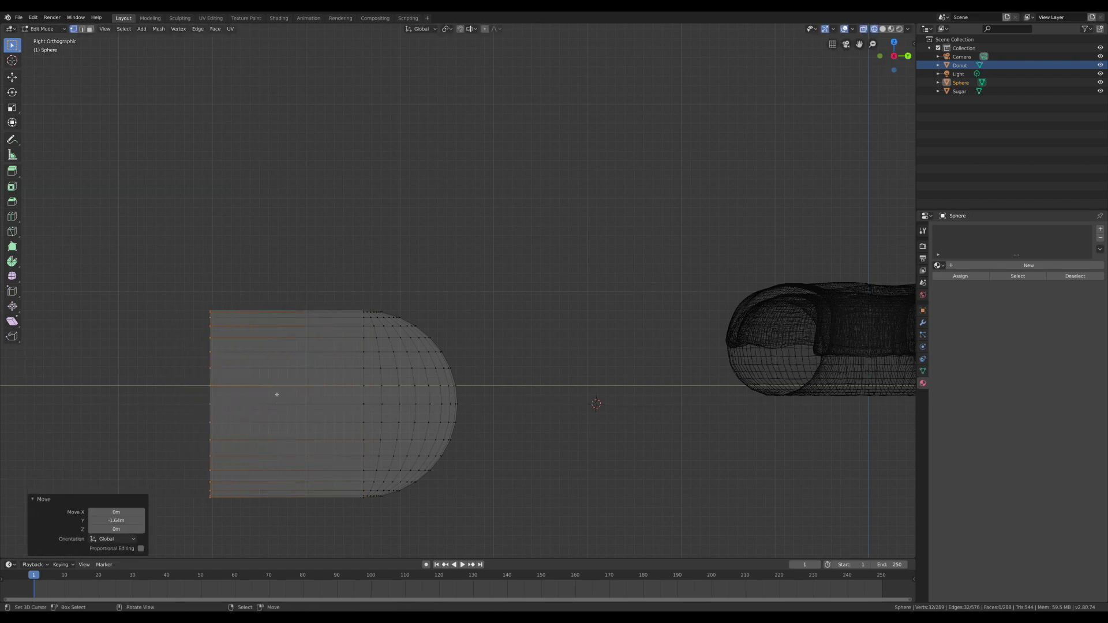
key(g)
key(a)
Step: Turn off see-through, orbit back to perspective, and leave Edit Mode
key(Tab)
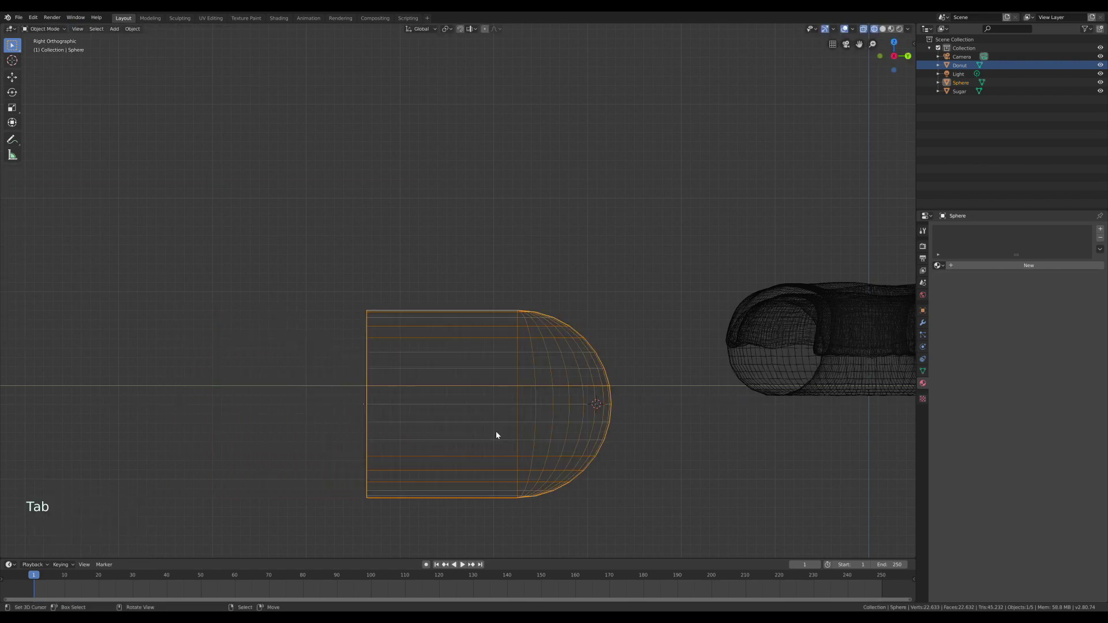
key(Tab)
key(z)
mouse_move(590, 420)
shift+middle_down()
mouse_move(404, 404)
mouse_move(519, 346)
mouse_move(748, 337)
shift+middle_up()
scroll(519, 346, down, 2)
key(Tab)
key(g)
key(g)
key(Tab)
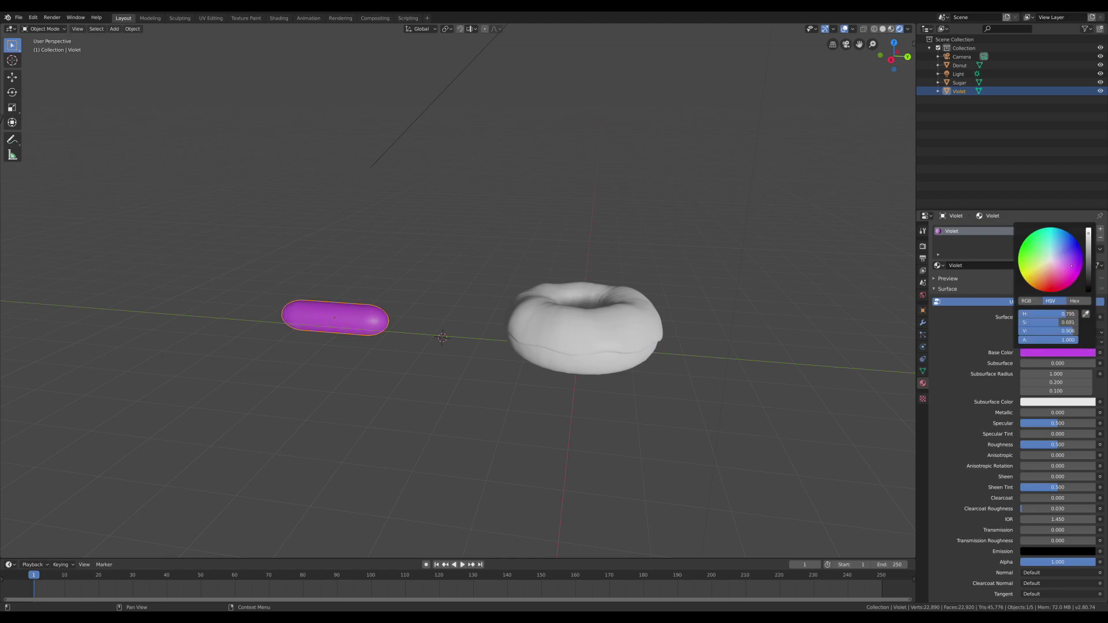
Step: Orbit and pan the view around the Violet capsule and the donut
middle_drag(429, 344, 494, 361)
key(Tab)
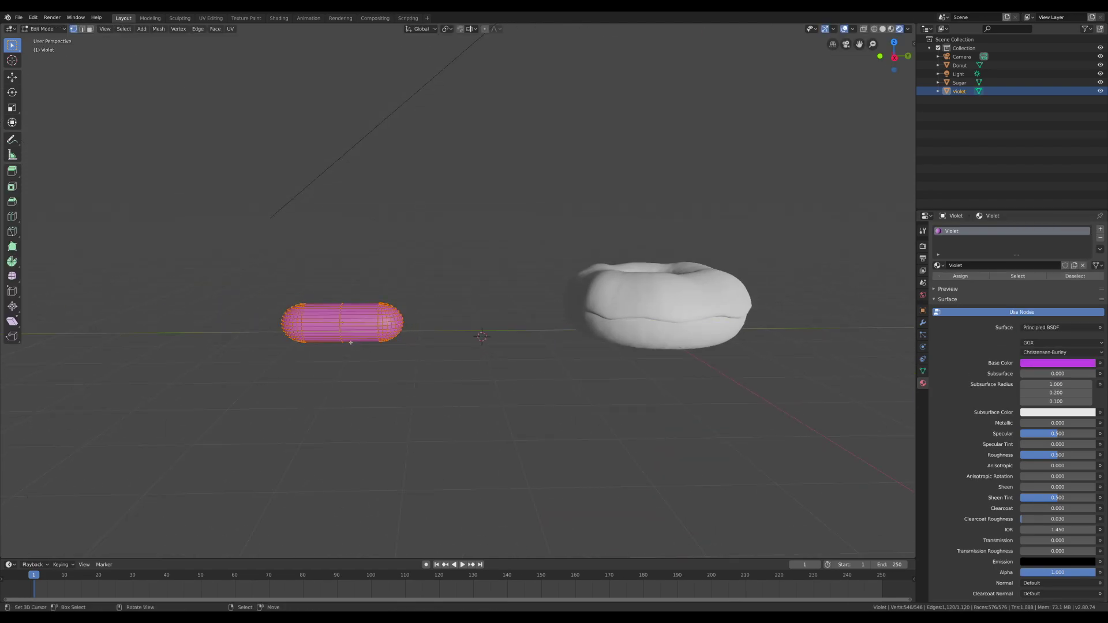
key(Tab)
shift+middle_drag(307, 319, 420, 322)
key(n)
key(n)
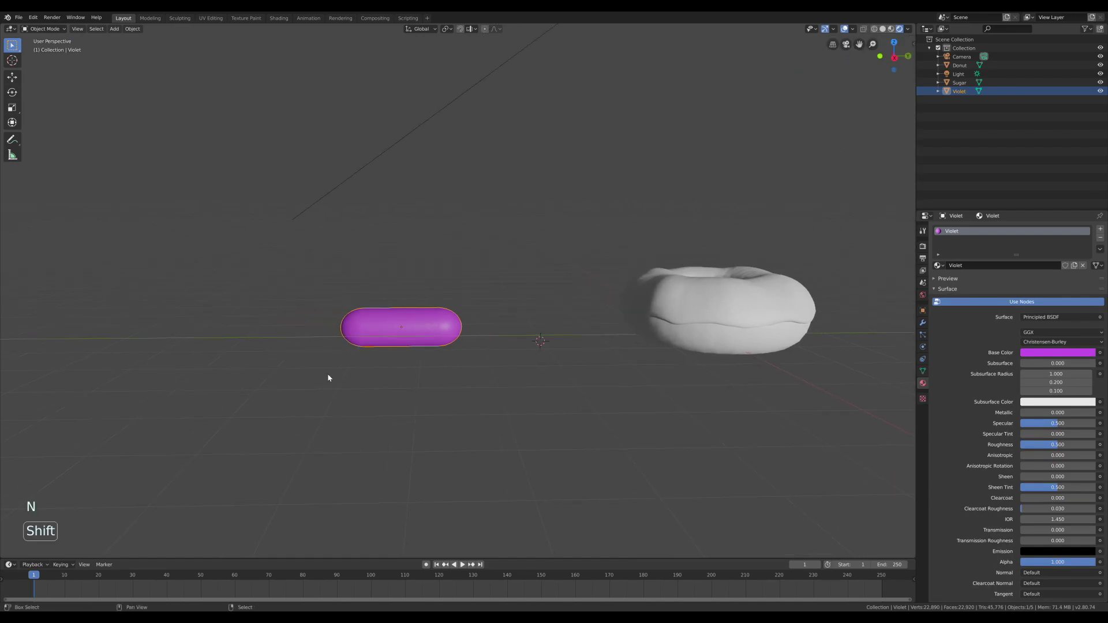
shift+middle_drag(329, 377, 468, 327)
Step: Duplicate the Violet capsule into a Blue copy with its own single-user material
key(shift+d)
key(g)
key(g)
click(881, 273)
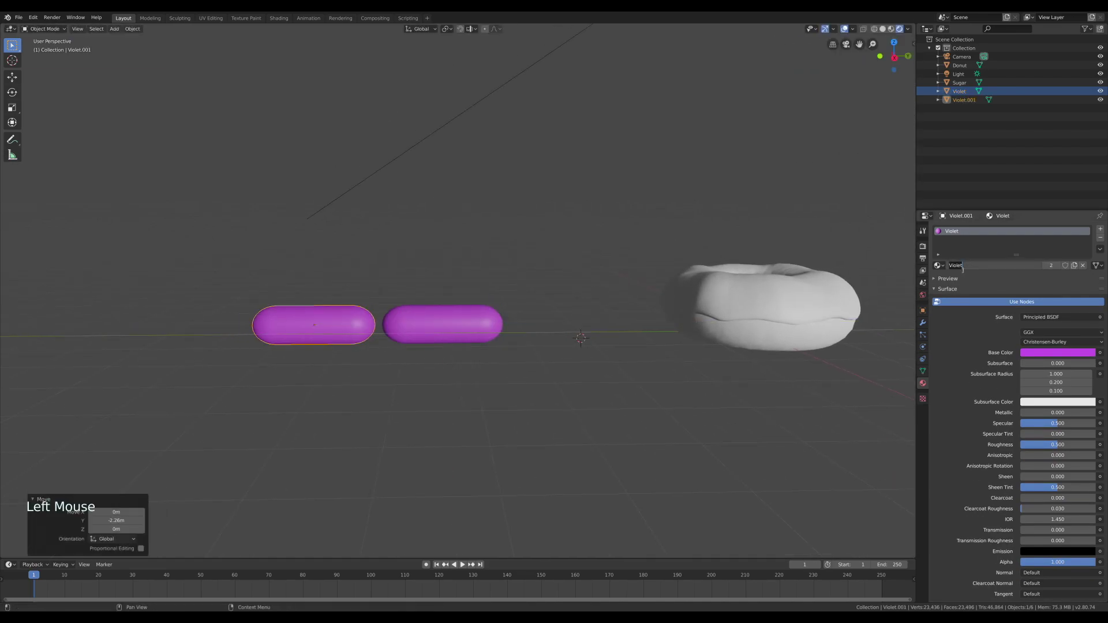
click(1051, 265)
click(1009, 266)
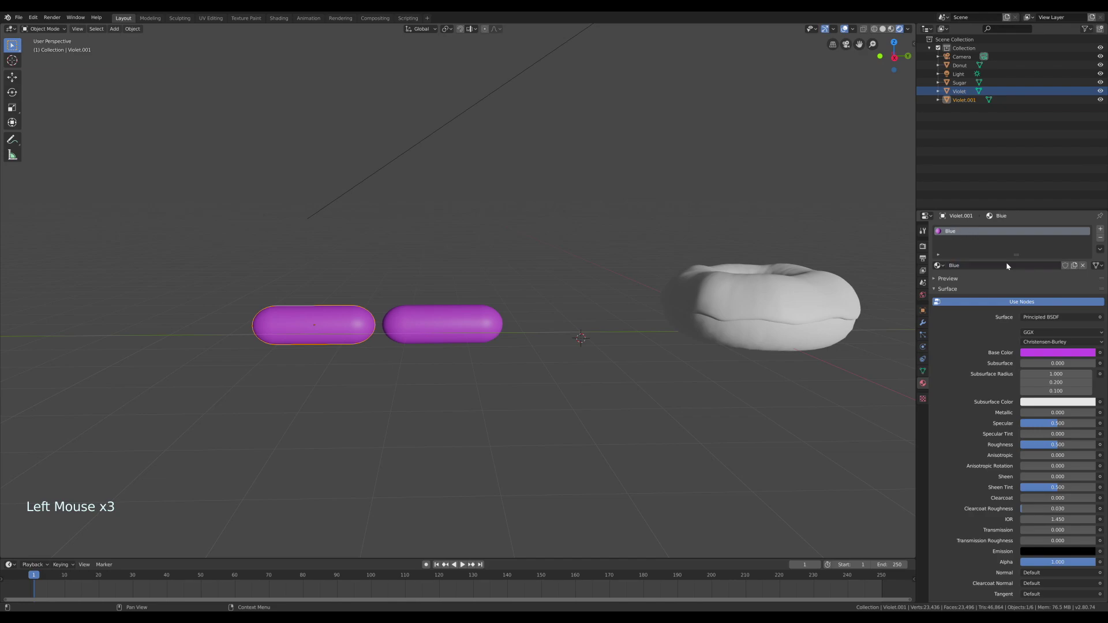
text(lue)
key(Return)
click(1051, 353)
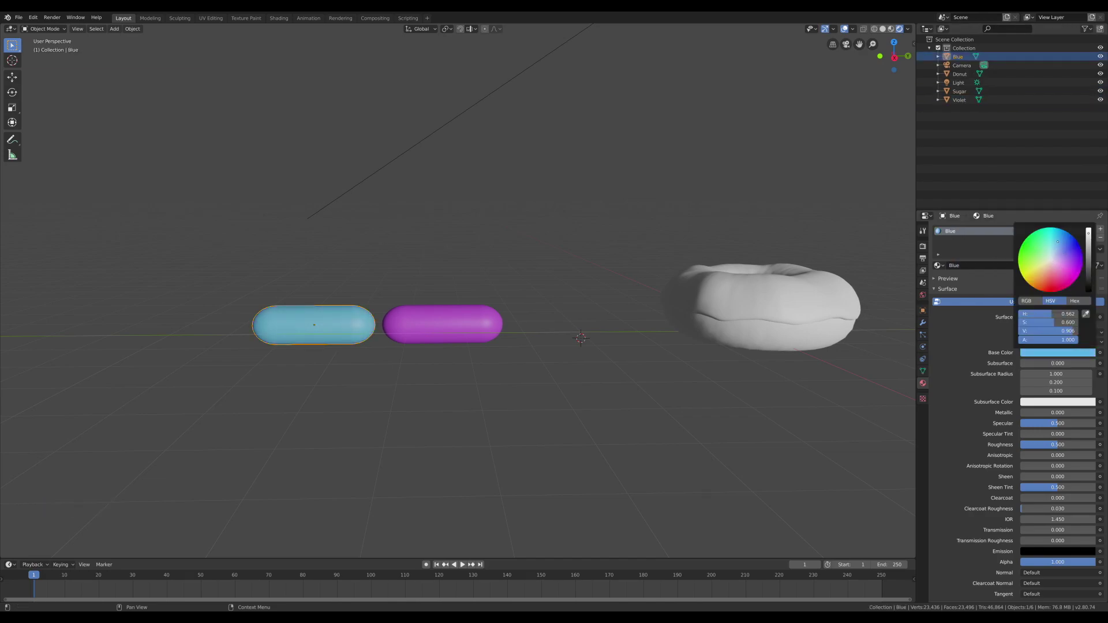
Step: Duplicate the Blue capsule and give the copy its own yellow material
key(shift+d)
click(900, 263)
shift+middle_drag(900, 263, 1016, 269)
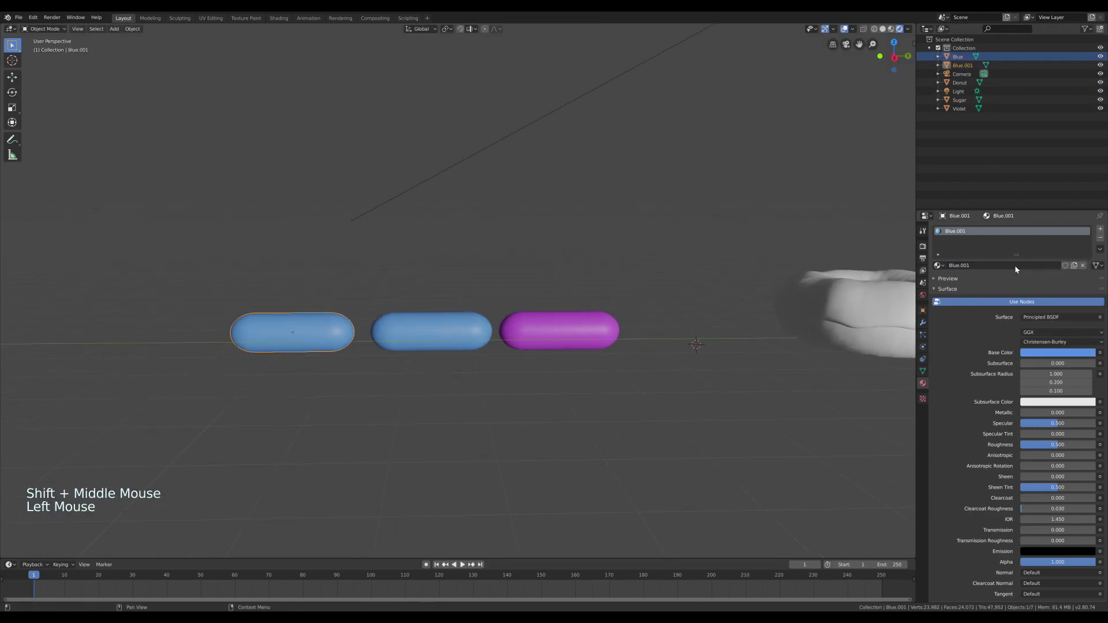
click(1057, 352)
click(1038, 246)
Step: Duplicate the yellow capsule and give it a material named Orange, coloured orange
key(shift+d)
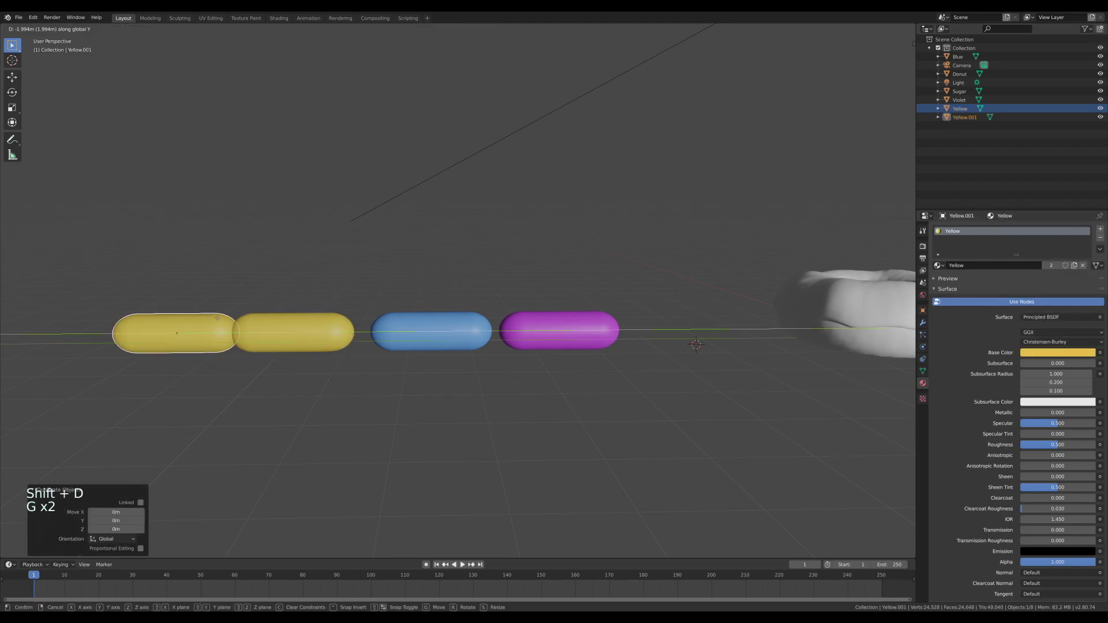
double_click(960, 265)
text(Orange)
key(Return)
click(1058, 352)
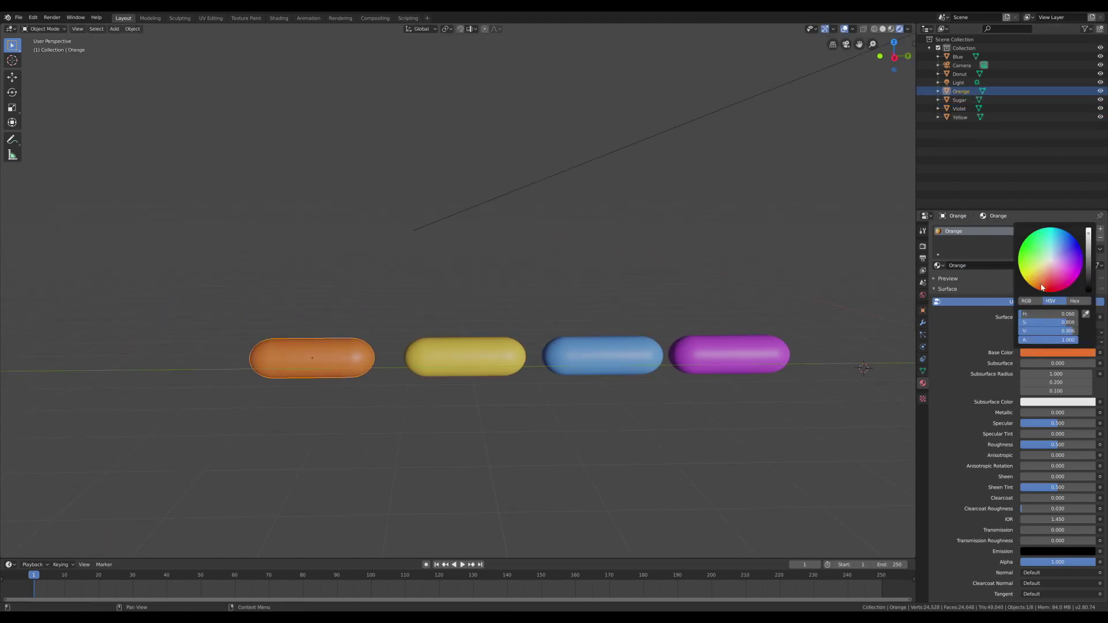
shift+middle_drag(865, 358, 750, 358)
scroll(577, 358, down, 2)
shift+middle_drag(403, 375, 479, 375)
Step: Duplicate the Orange capsule for the red sprinkle and check the row through the camera
key(shift+d)
click(140, 372)
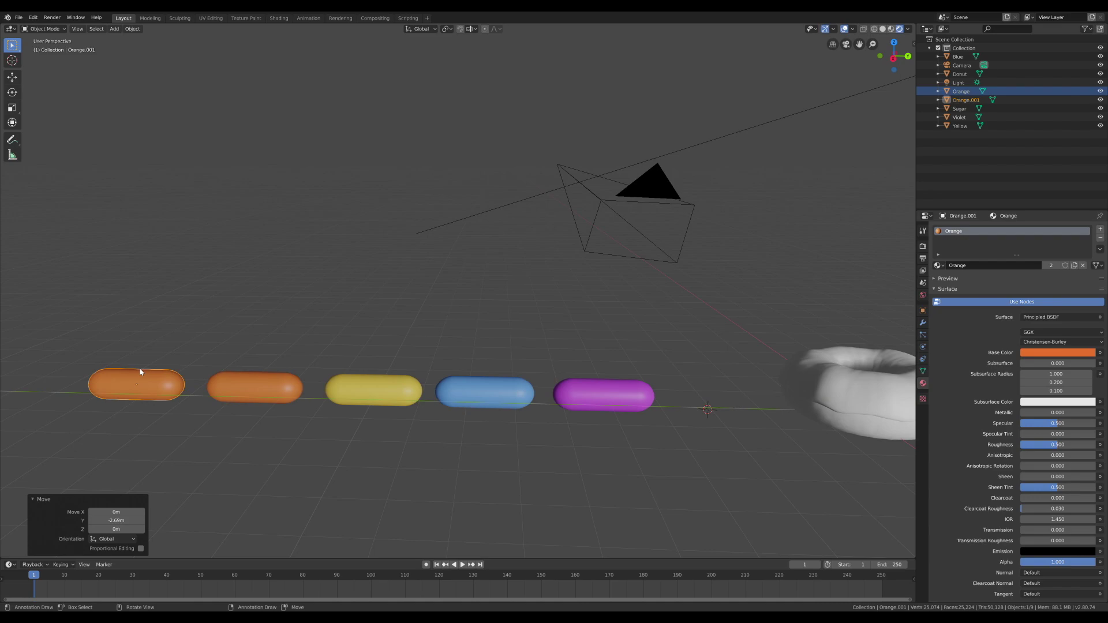
shift+middle_drag(141, 372, 236, 367)
double_click(966, 100)
text(Red)
scroll(577, 346, down, 3)
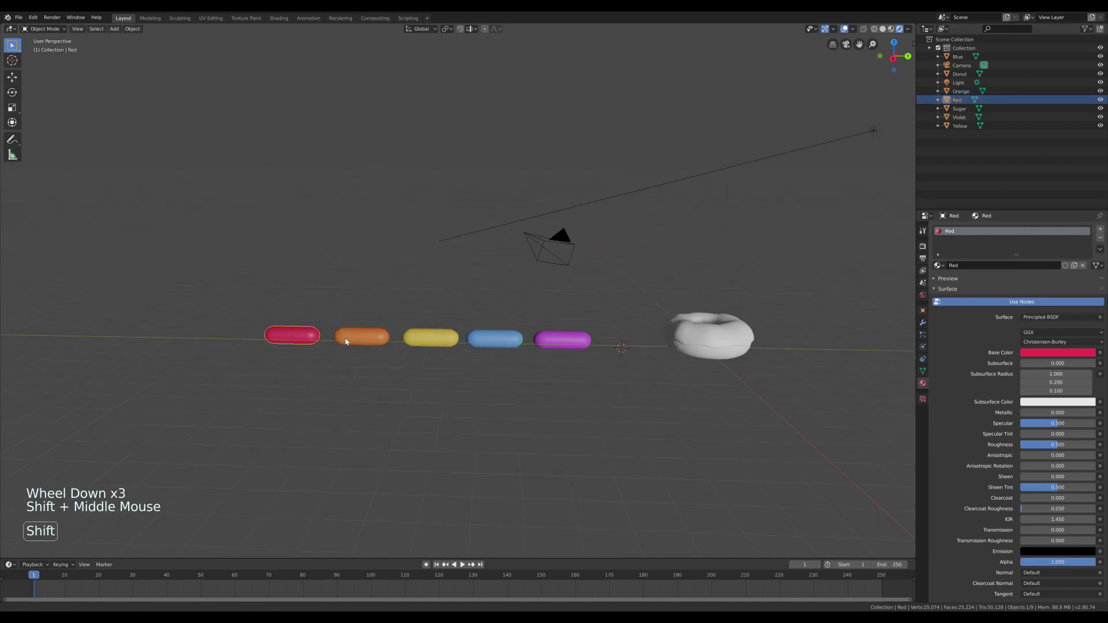
key(KP_0)
scroll(457, 290, up, 3)
shift+middle_drag(457, 289, 485, 323)
Step: Snap the 3D cursor to the donut and add a plane there, scaled up as a floor
scroll(484, 323, down, 1)
key(shift+s)
click(470, 414)
key(shift+a)
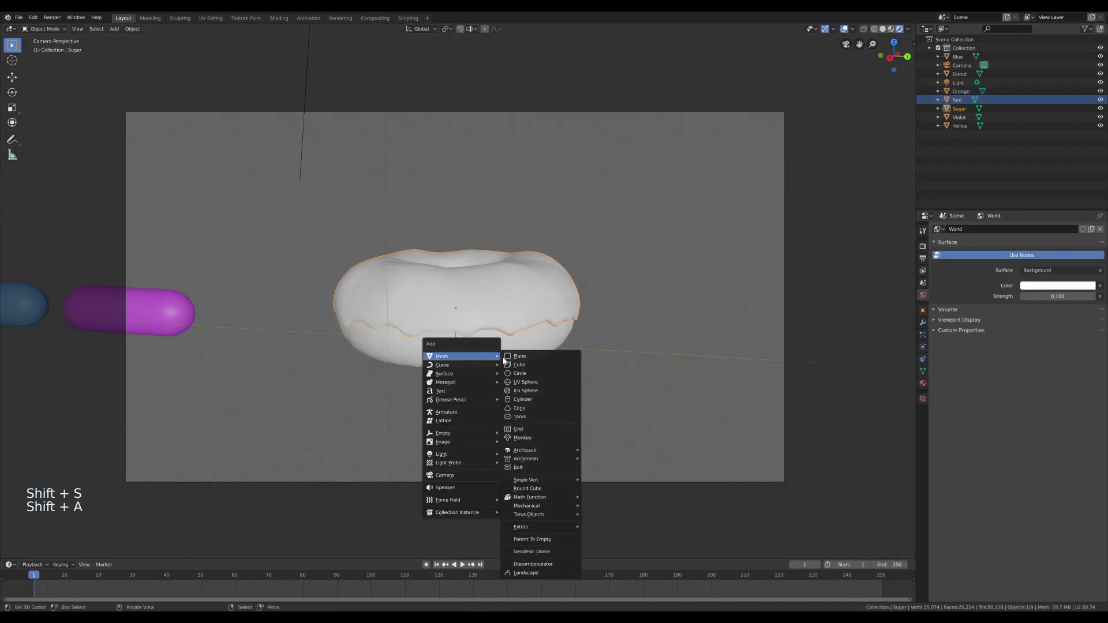
click(520, 363)
scroll(208, 369, down, 2)
key(s)
Step: Give the plane a new material with a teal base colour
click(922, 383)
click(1028, 266)
click(1058, 353)
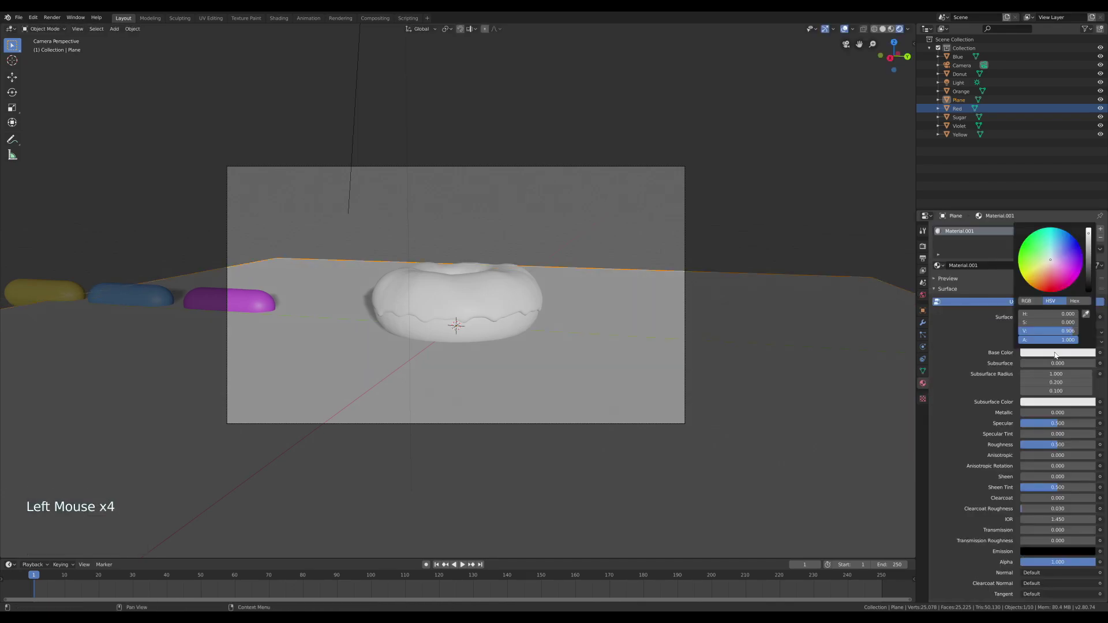
click(1033, 248)
Step: Try moving the donut vertically, cancel the move, and reselect the plane
shift+right_click(456, 306)
key(g)
key(z)
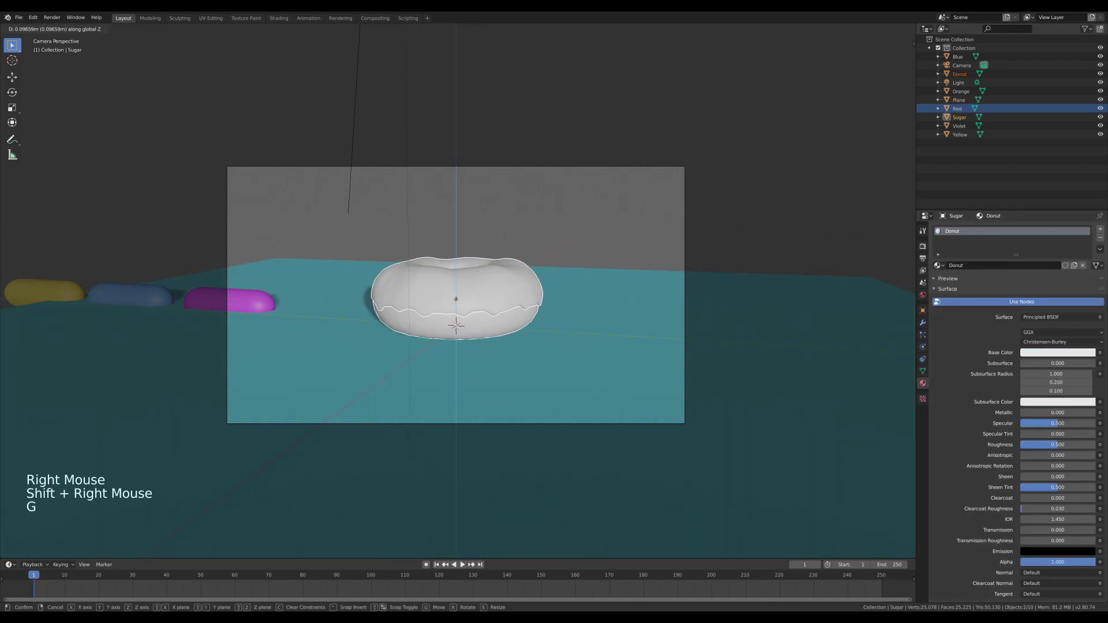
right_click(455, 299)
right_click(440, 312)
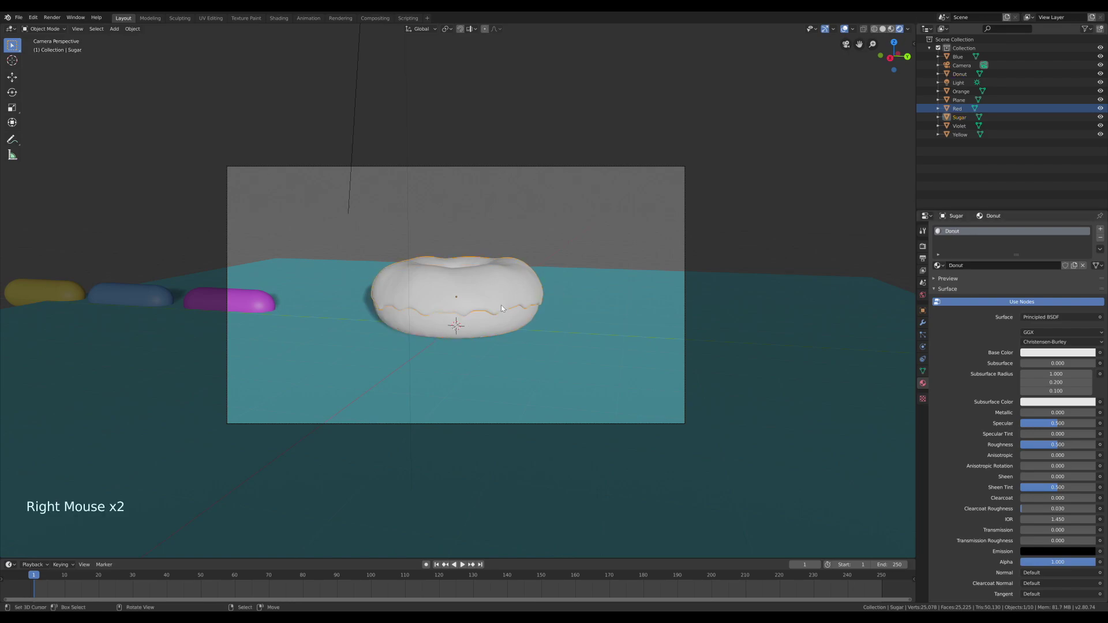
scroll(501, 309, up, 3)
Step: Split off a node editor and pan to the donut's material nodes
drag(913, 24, 496, 173)
drag(507, 29, 537, 69)
key(n)
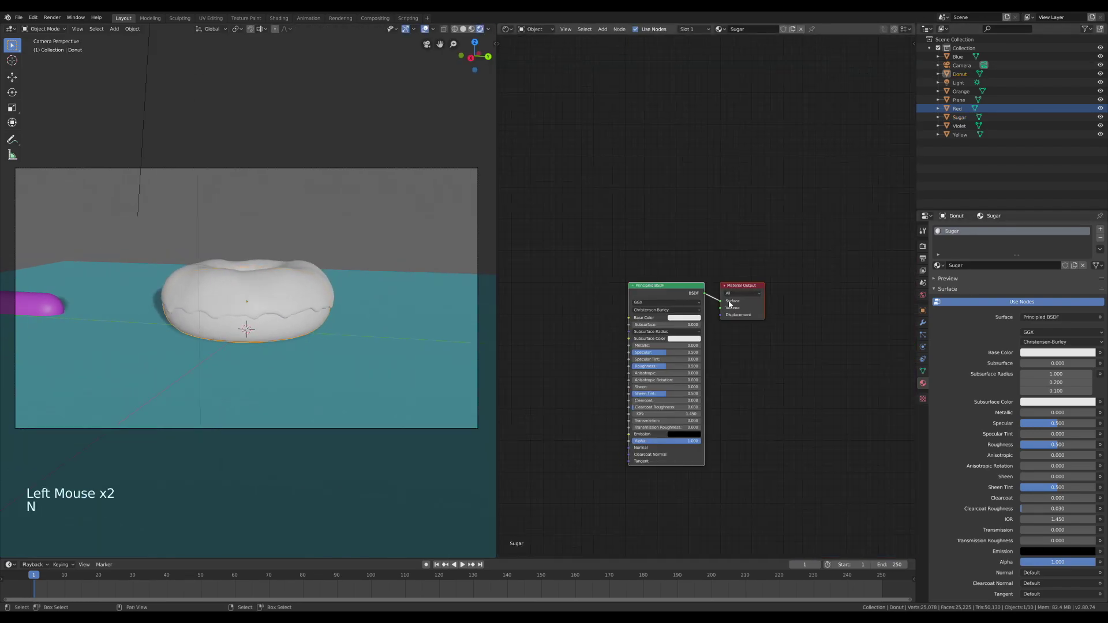
drag(750, 283, 768, 283)
middle_drag(692, 404, 618, 404)
drag(707, 282, 782, 282)
click(782, 282)
scroll(635, 318, up, 2)
Step: Add a Displacement node fed by Wave Texture Color and linked to the Material Output
key(shift+a)
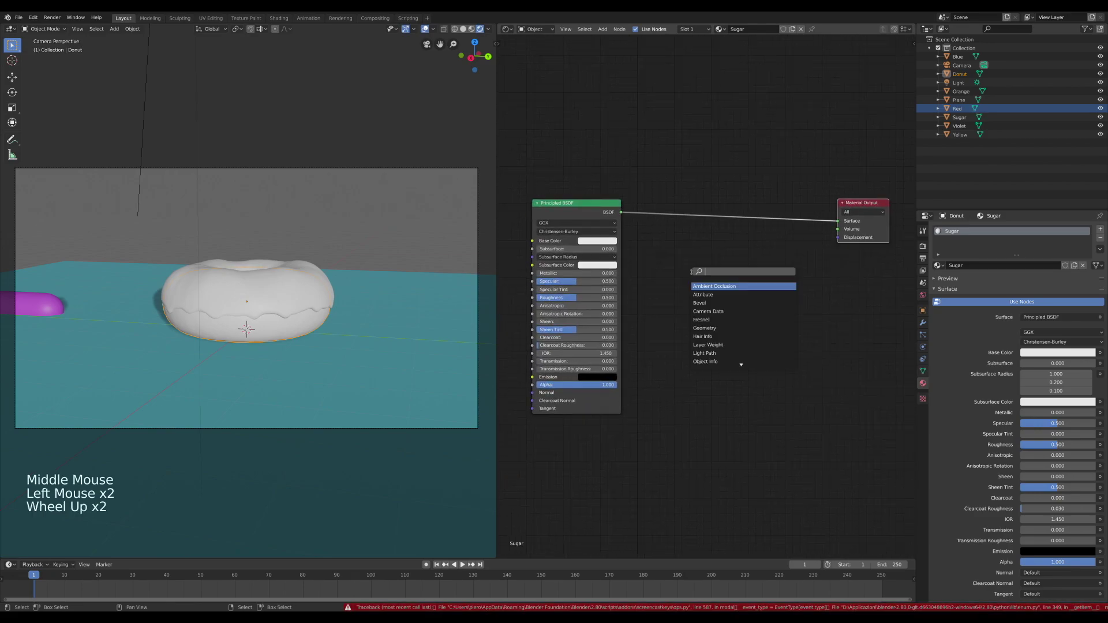
text(disp)
key(Return)
click(912, 583)
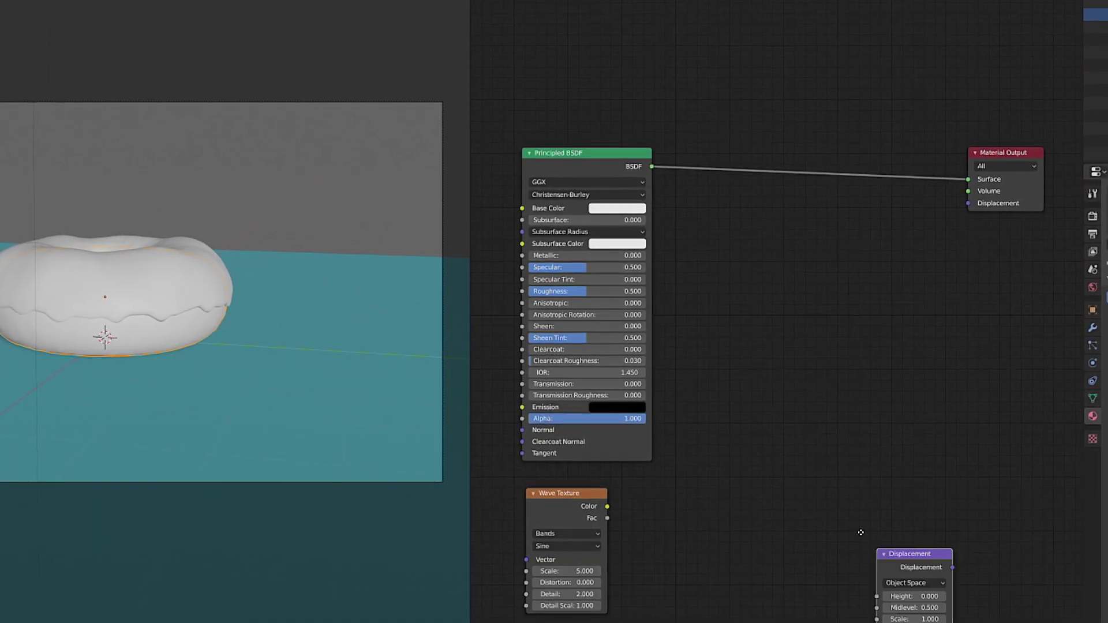
drag(912, 551, 773, 476)
drag(607, 503, 741, 514)
drag(983, 198, 820, 491)
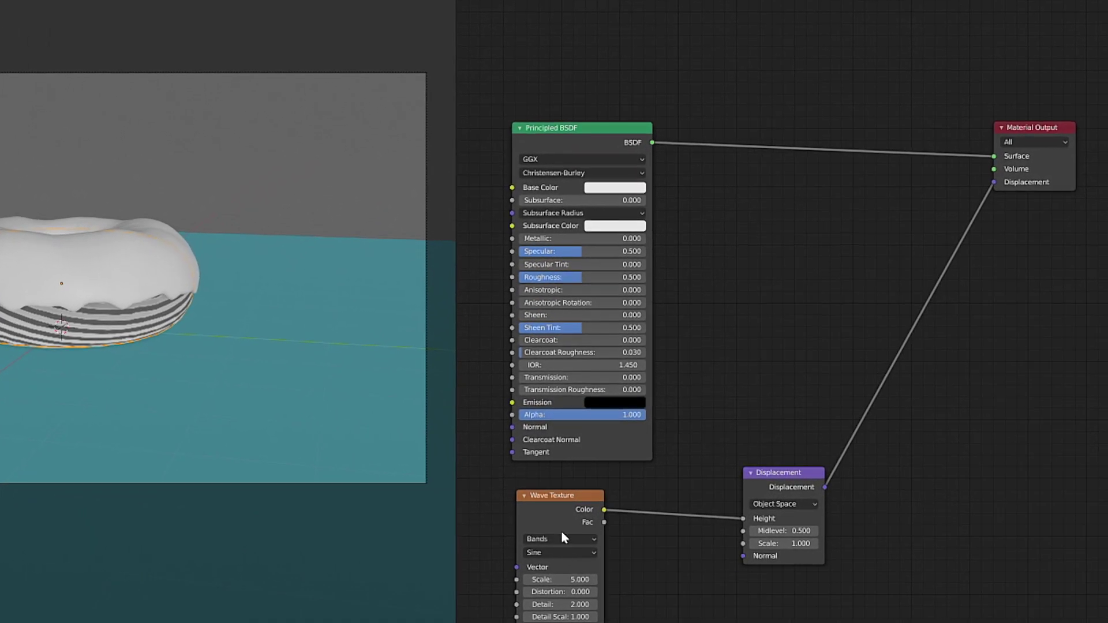
Step: Set the Wave Texture to Scale 0.6, Distortion 15.8, Detail 16, Detail Scale 3.4
click(554, 570)
text(5.00.6)
key(Return)
double_click(548, 582)
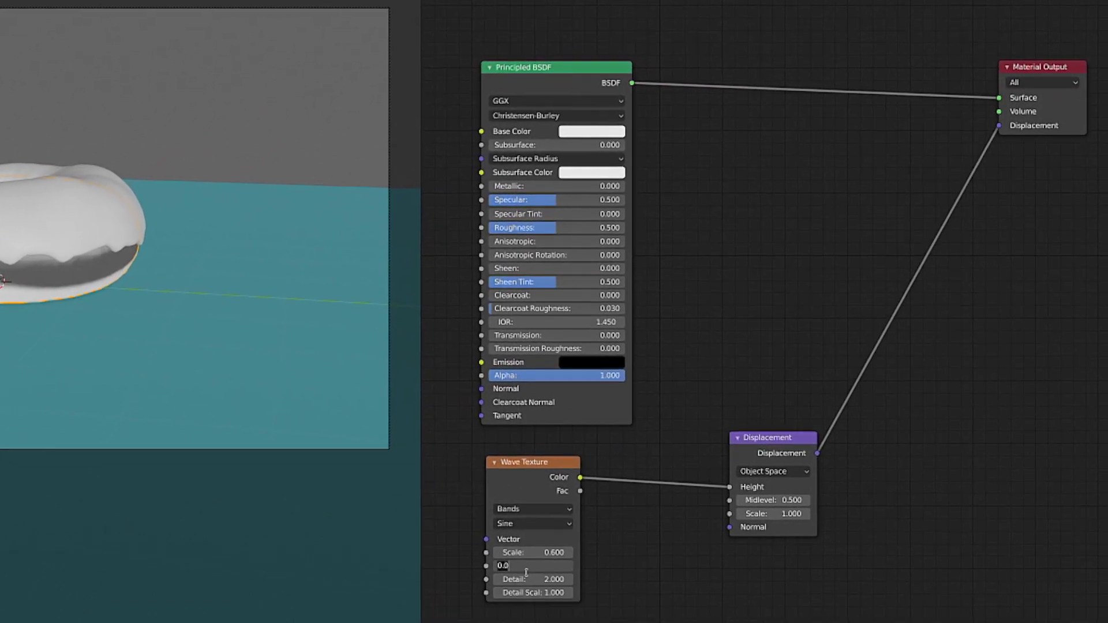
text(15.8)
key(Return)
double_click(543, 596)
text(16)
key(Return)
double_click(513, 570)
text(3.4)
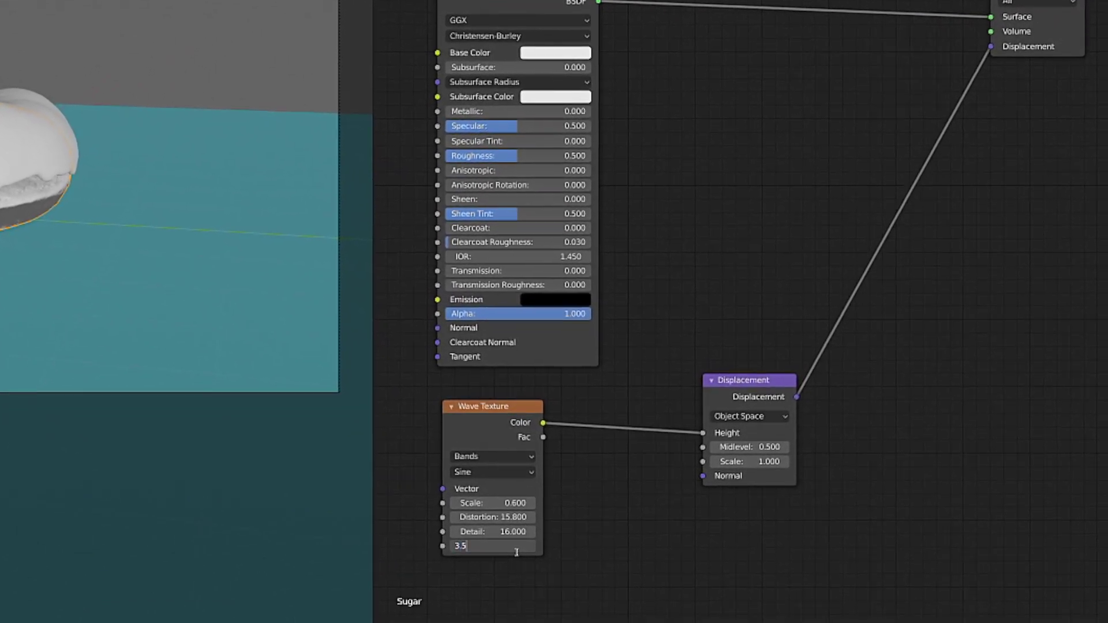
key(Return)
Step: Set the Displacement node's midlevel to 0 and scale to 0.050
double_click(761, 490)
text(0)
key(Return)
double_click(735, 416)
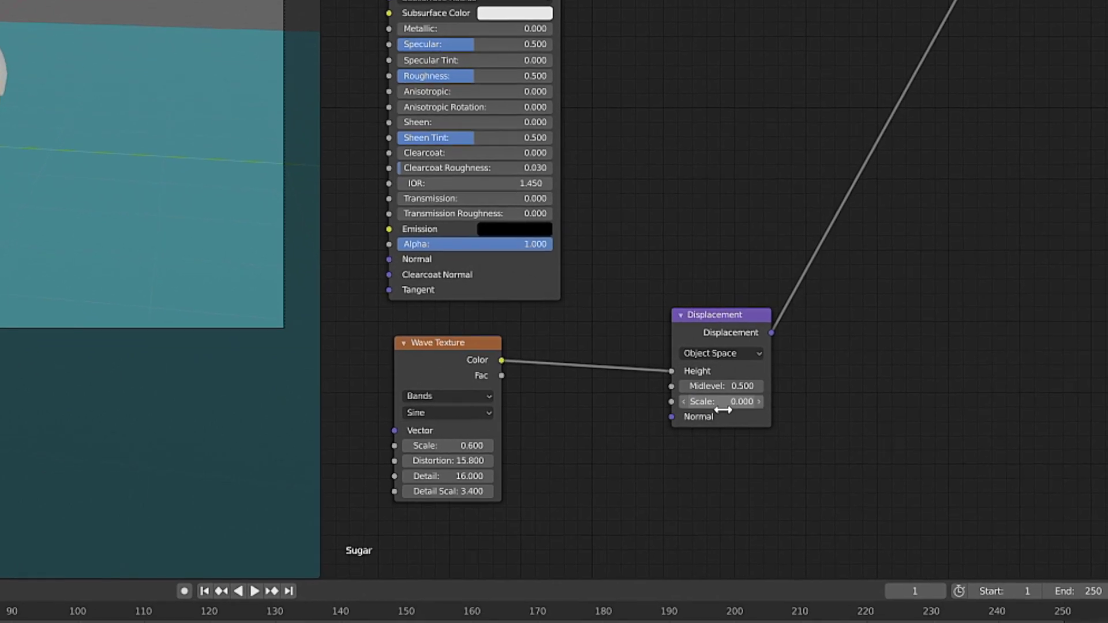
text(0)
key(Return)
double_click(731, 432)
text(5)
key(Return)
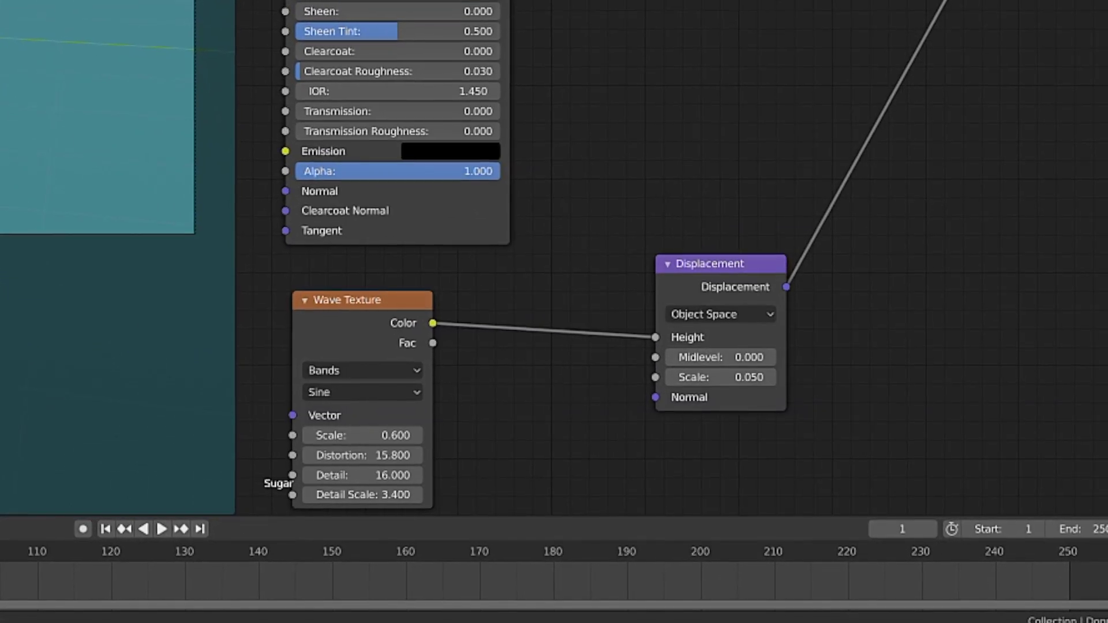
click(595, 231)
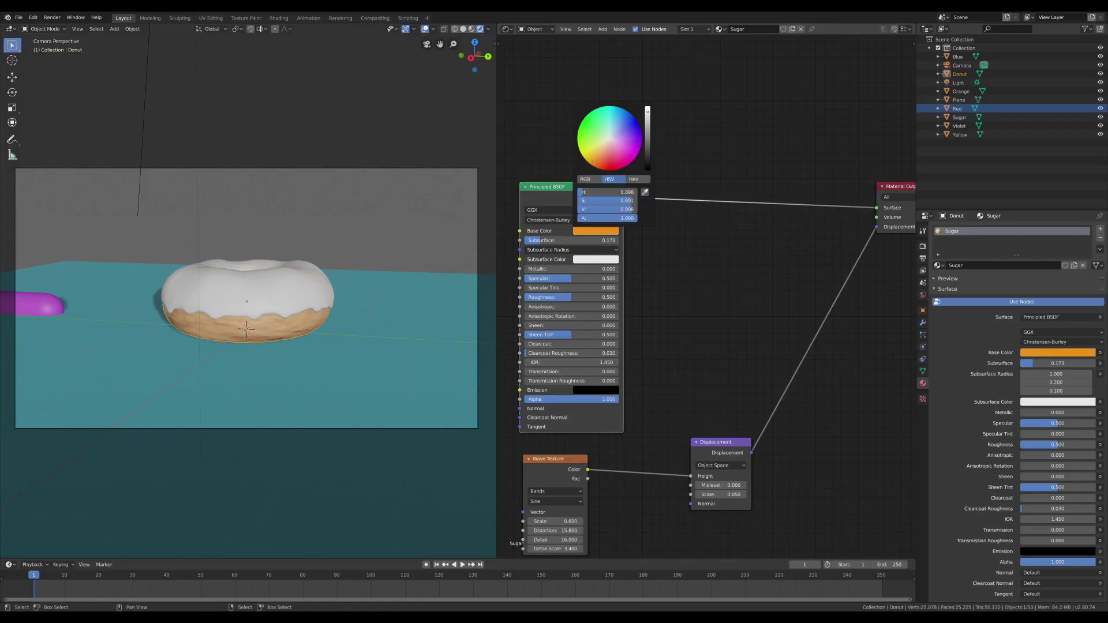
Step: Select the icing and change its base colour to pink
click(248, 277)
click(650, 220)
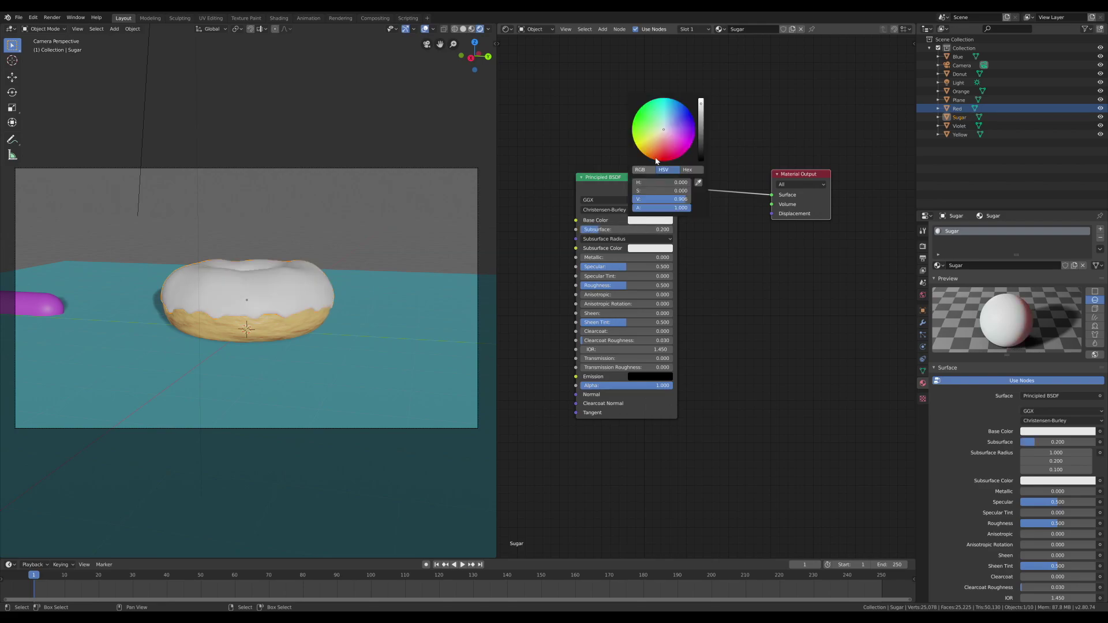
click(680, 141)
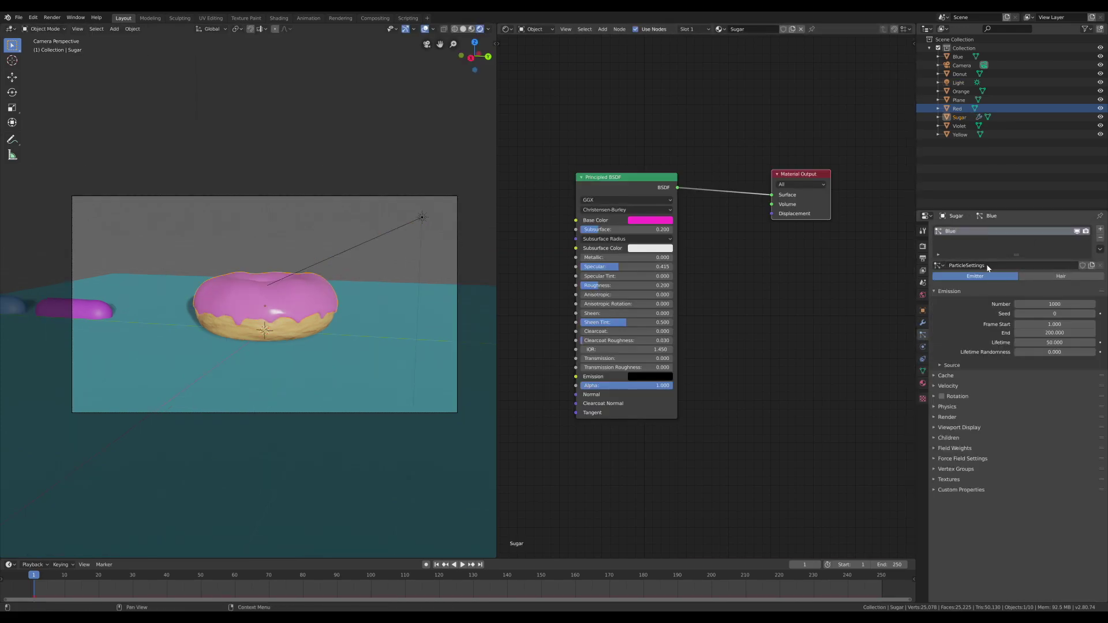
Step: Switch to Weight Paint from a top view and paint a red ring on the icing
middle_drag(260, 288, 259, 173)
click(44, 29)
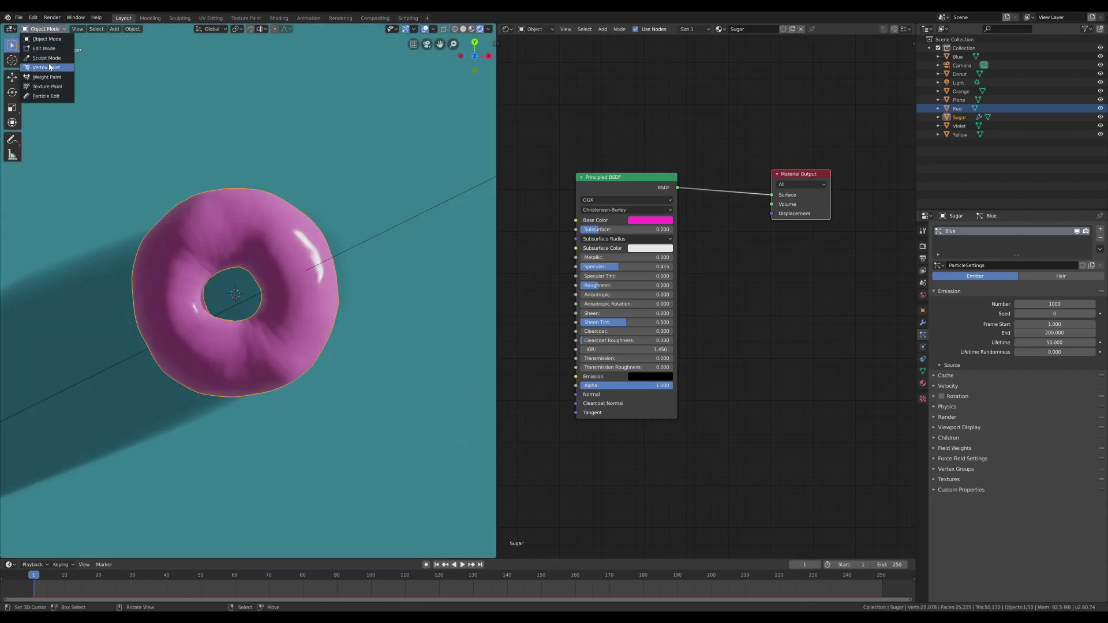
click(60, 77)
mouse_move(198, 218)
mouse_down()
mouse_move(216, 228)
mouse_move(257, 359)
mouse_move(201, 229)
mouse_move(223, 366)
mouse_up()
key(ctrl+z)
mouse_move(170, 326)
mouse_down()
mouse_move(166, 285)
mouse_move(301, 323)
mouse_move(215, 343)
mouse_up()
Step: Choose the Mix brush preset and paint red weight over more of the icing
click(101, 30)
click(115, 50)
key(n)
click(923, 230)
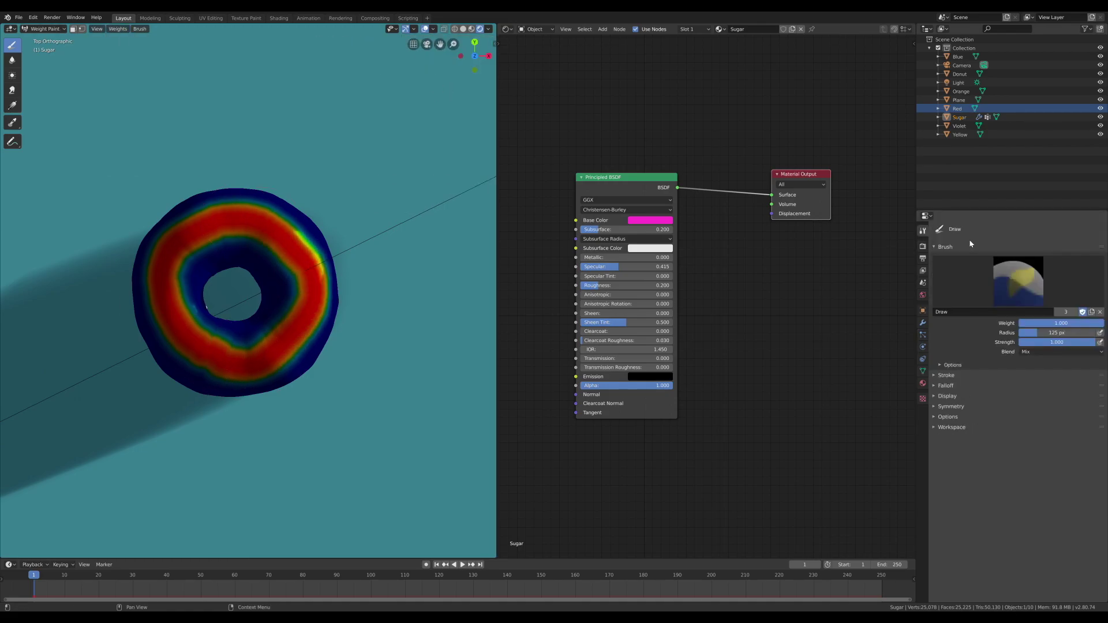
click(1017, 281)
click(998, 337)
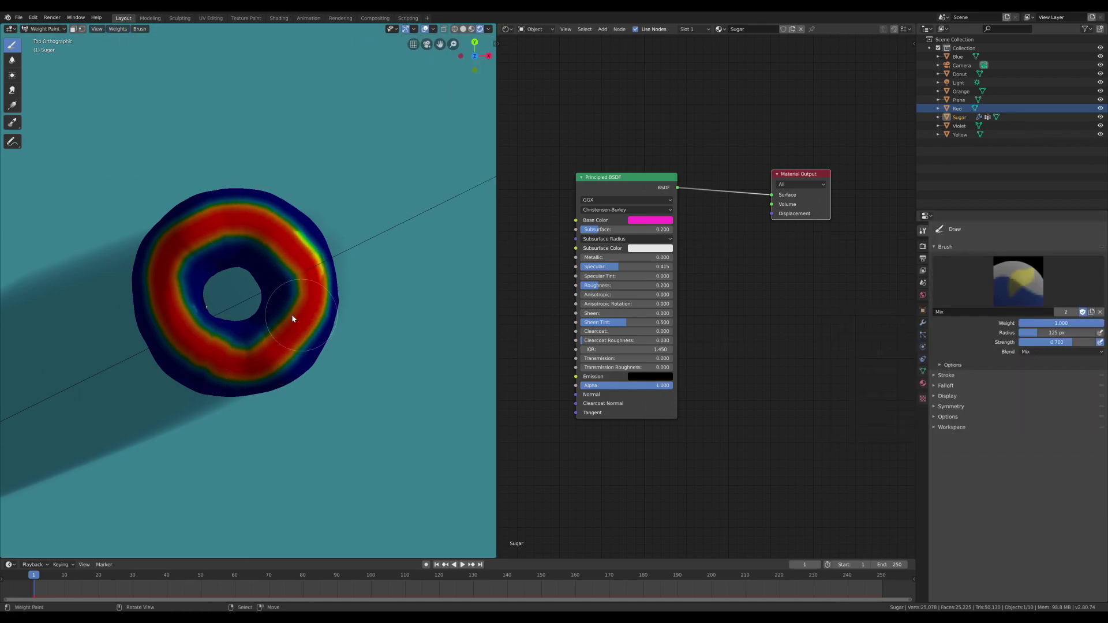
mouse_move(292, 317)
mouse_down()
mouse_move(180, 265)
mouse_move(180, 371)
mouse_up()
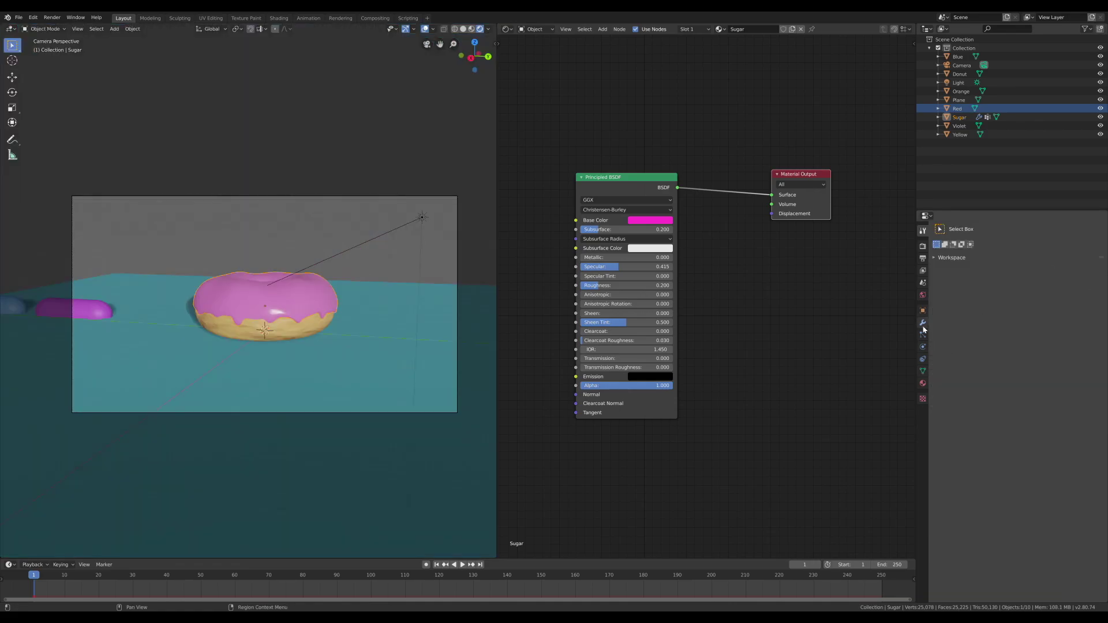
Step: Make the icing particles Hair, rendered as Object with Blue as the instance
click(923, 335)
click(1038, 276)
click(994, 375)
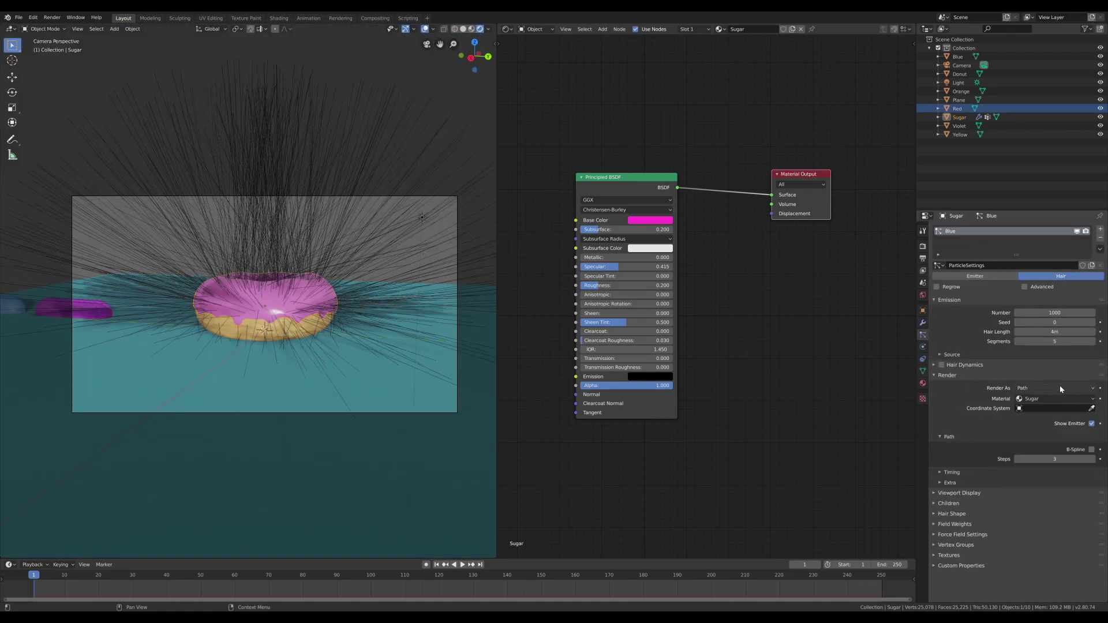
click(1054, 388)
click(1038, 415)
click(1055, 451)
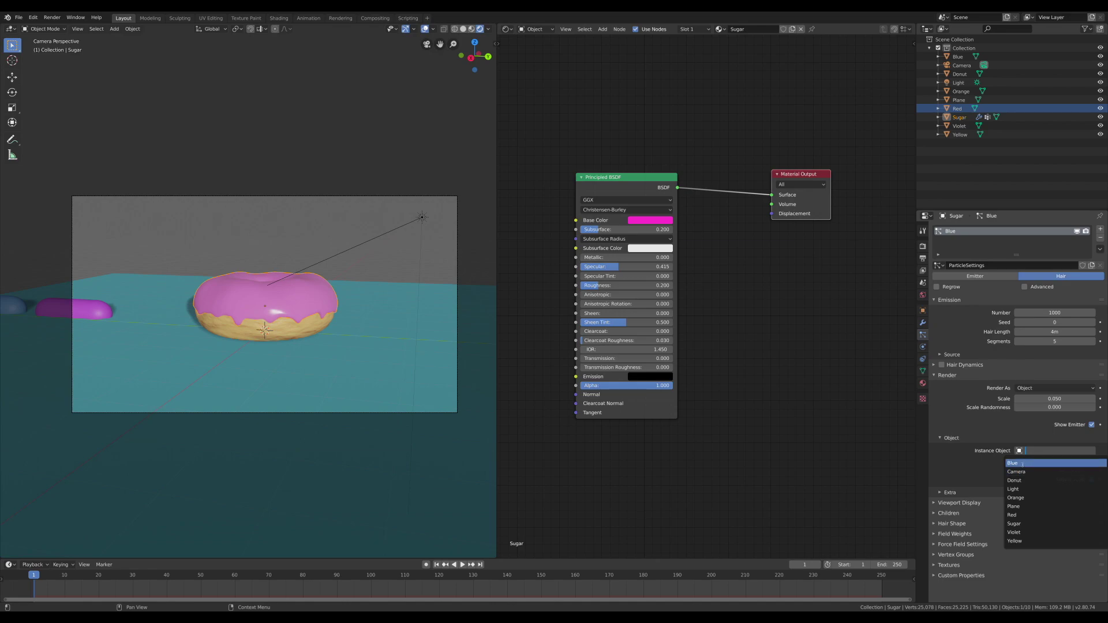
click(1020, 466)
Step: Tick Object Rotation so sprinkles lie flat and lower their scale
scroll(98, 313, up, 2)
scroll(123, 310, down, 3)
click(57, 304)
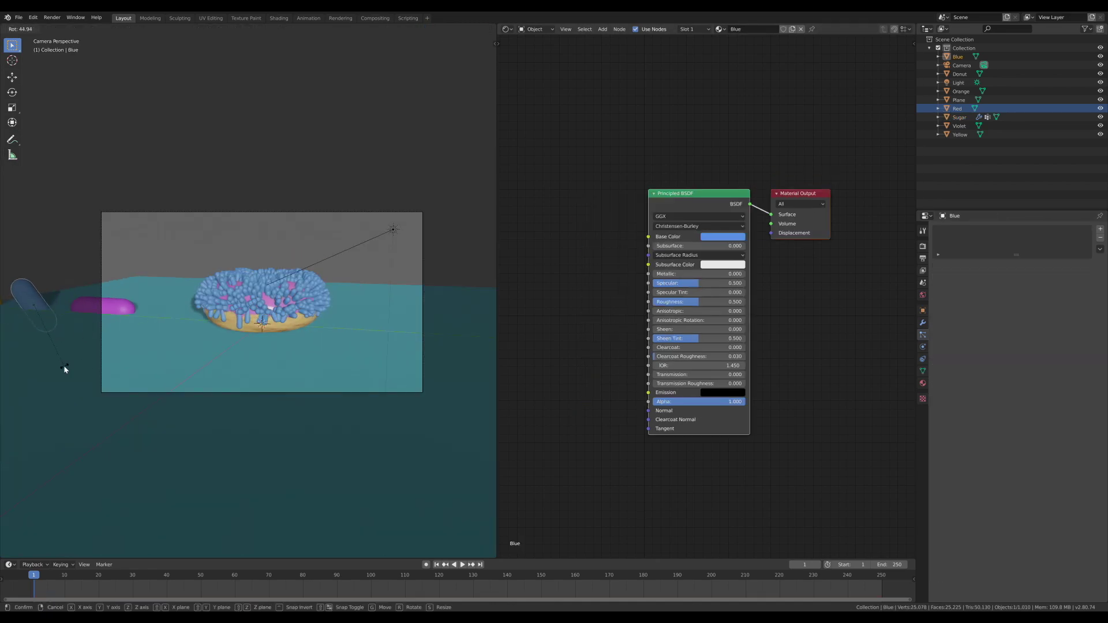
key(Tab)
key(Tab)
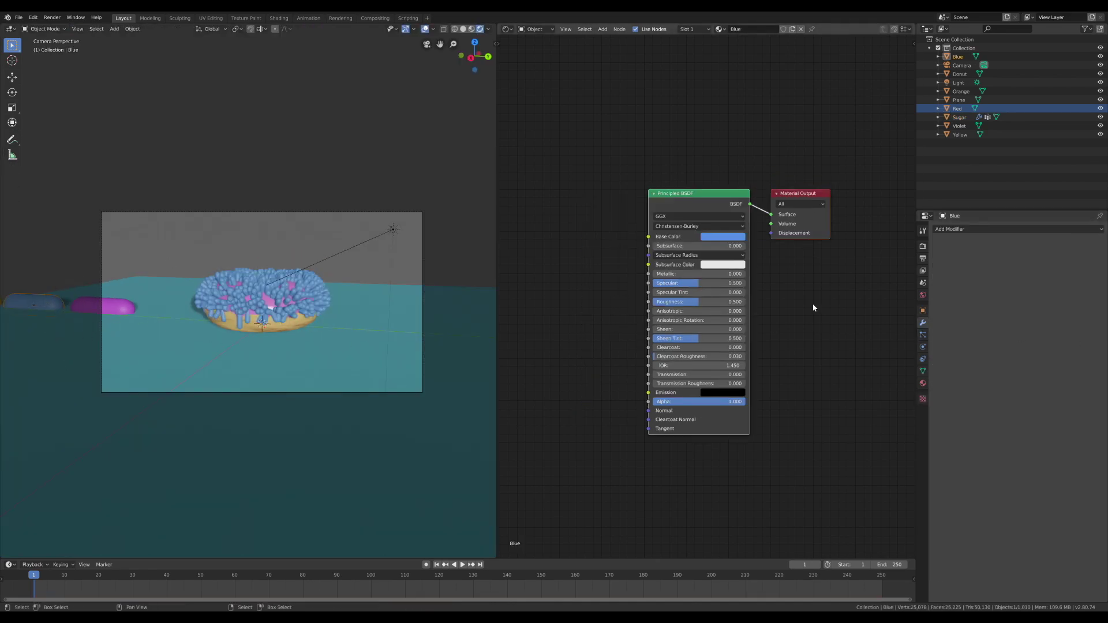
key(ctrl+z)
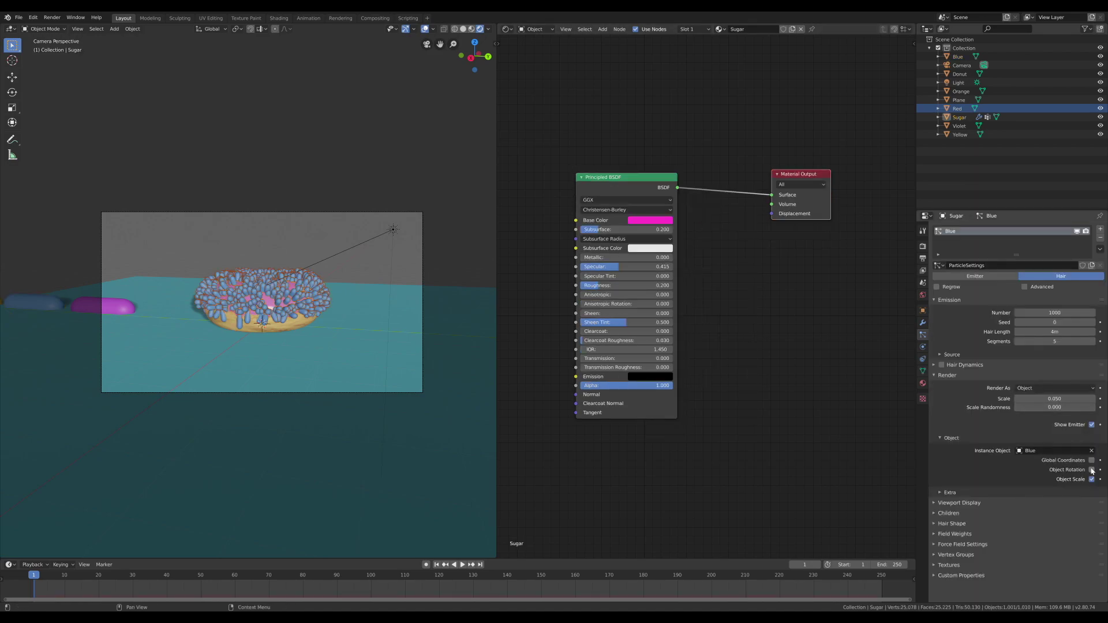
click(1091, 469)
mouse_move(1046, 398)
mouse_down()
mouse_move(1030, 398)
mouse_move(1062, 398)
mouse_up()
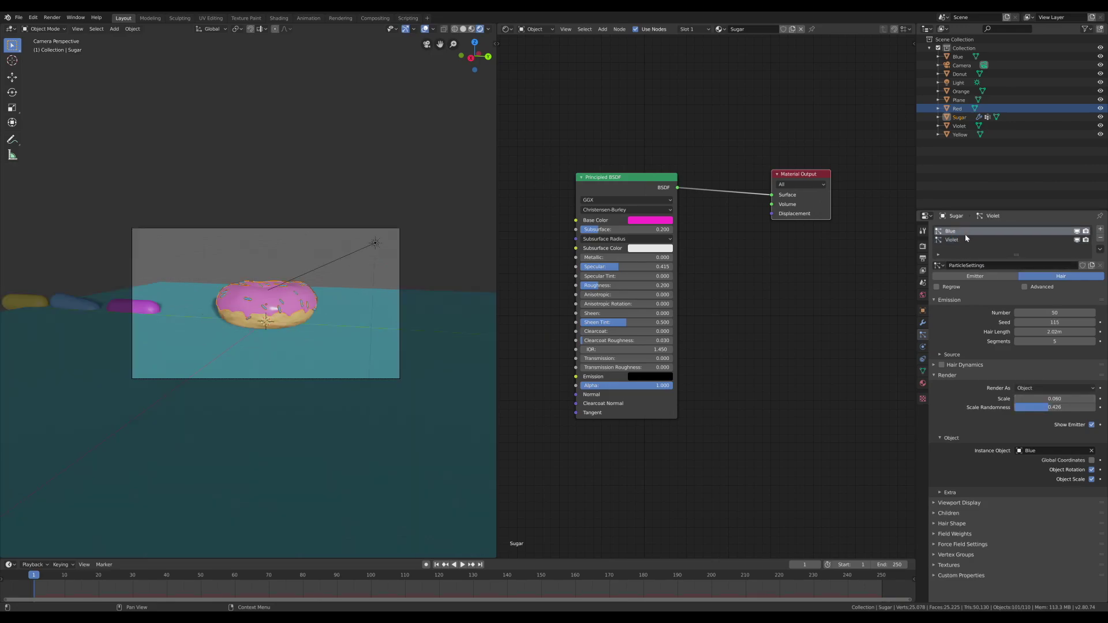
Step: Show the Violet sprinkle set's settings and orbit to view the donut from above
click(966, 239)
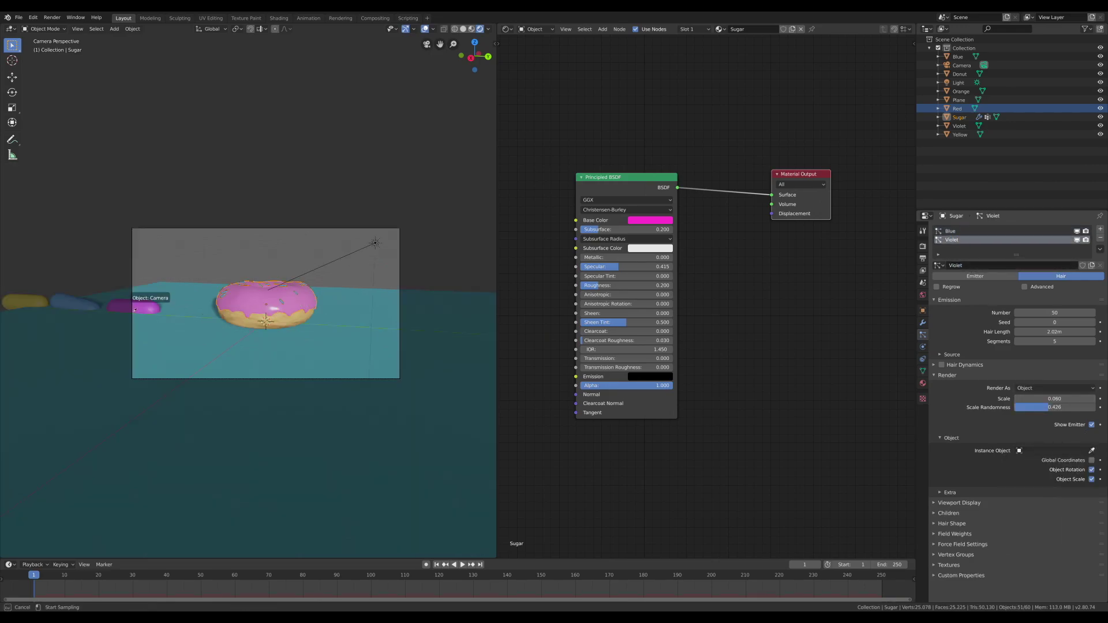
scroll(300, 333, up, 5)
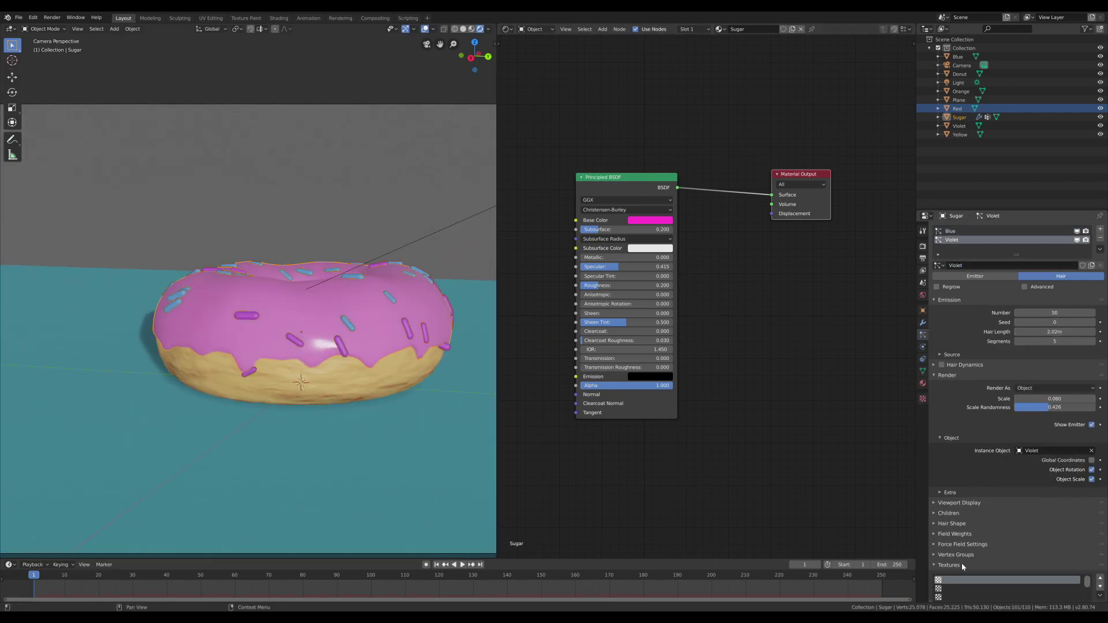
middle_drag(300, 333, 274, 327)
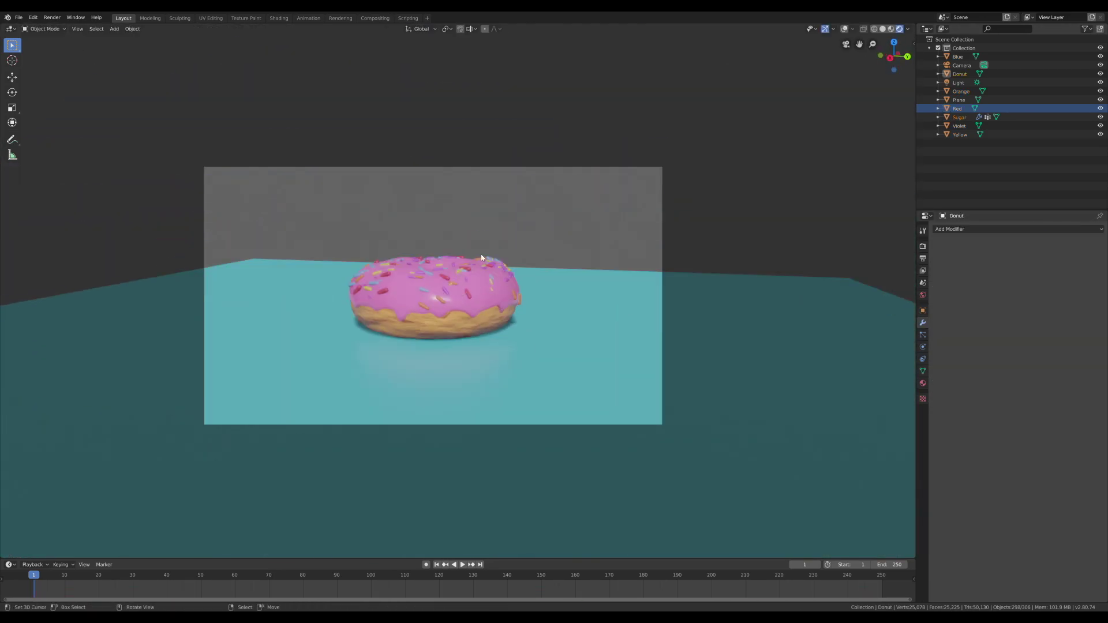
Step: Rotate the camera about Z to reframe the donut and review the Red and Orange sprinkle sets
click(433, 295)
key(r)
key(z)
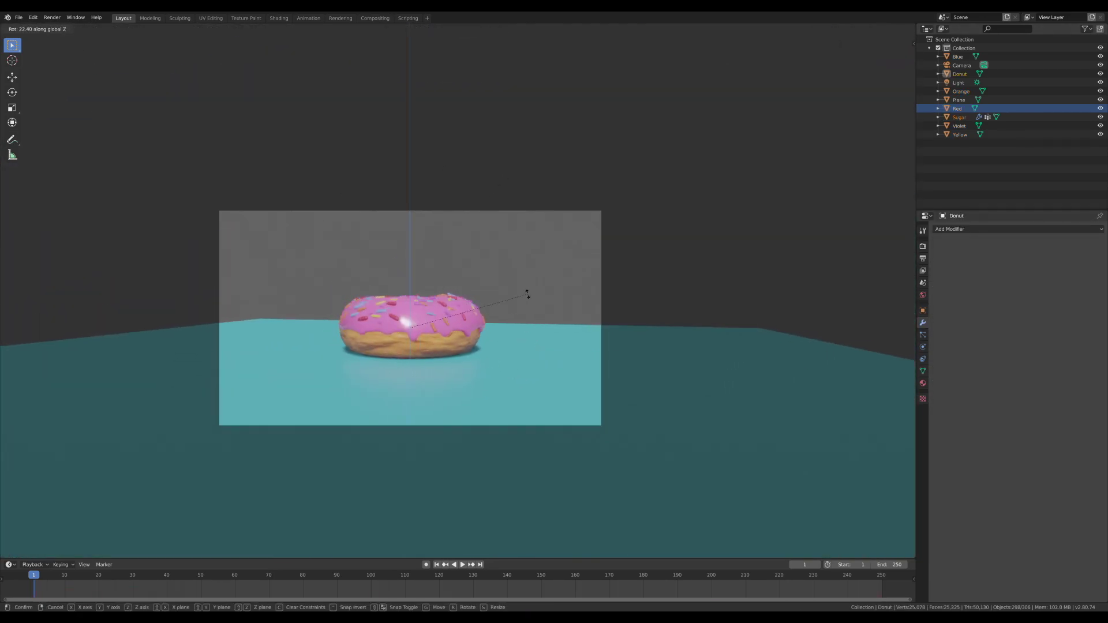
click(510, 321)
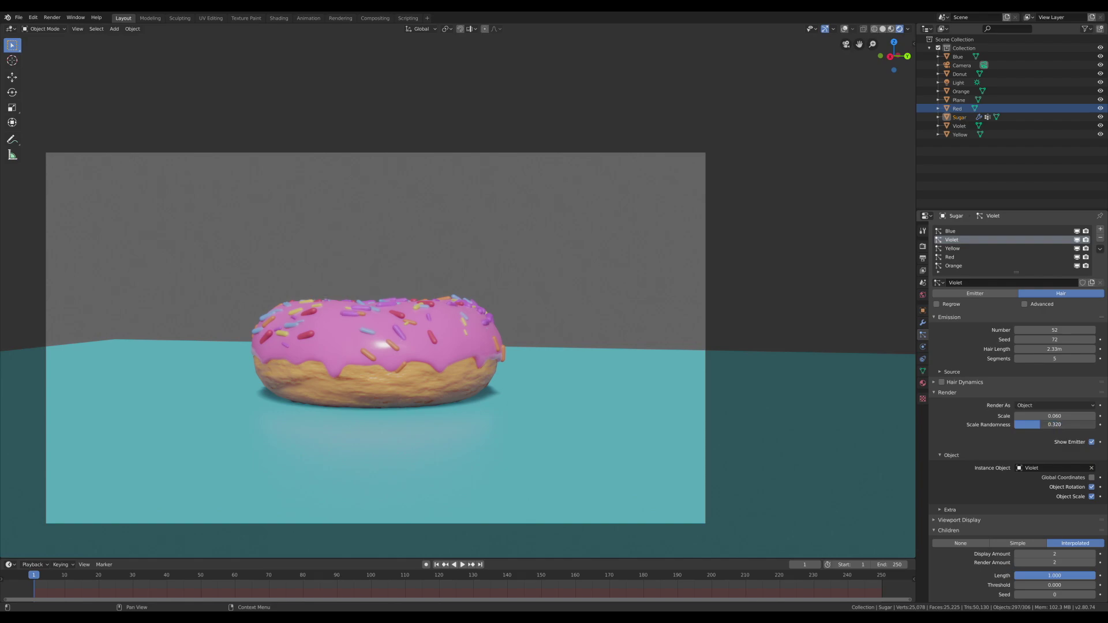
click(949, 257)
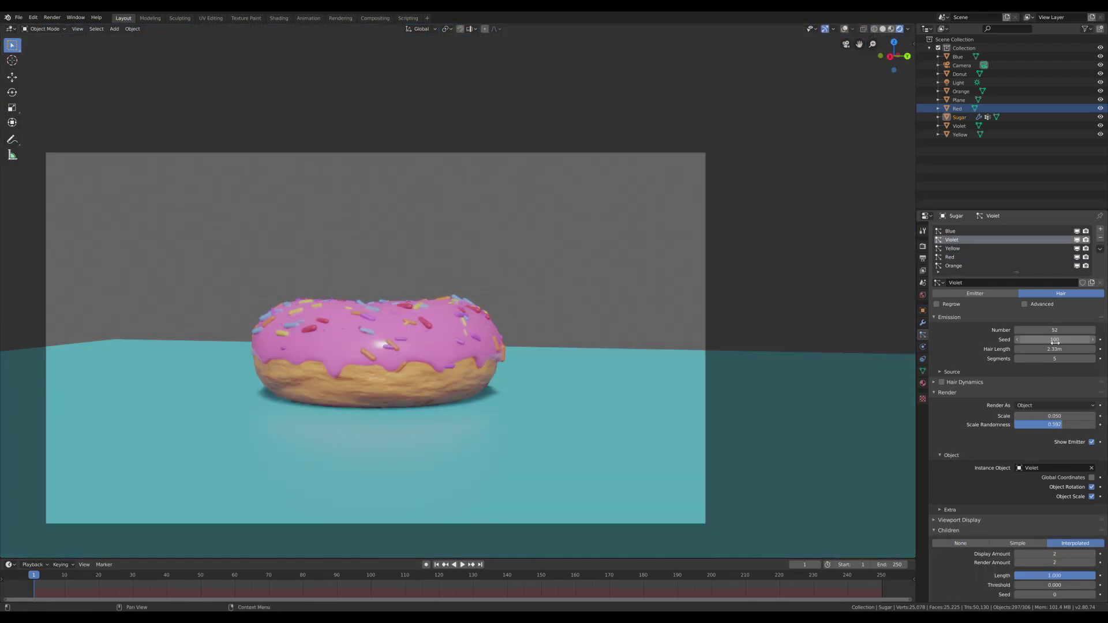
click(953, 265)
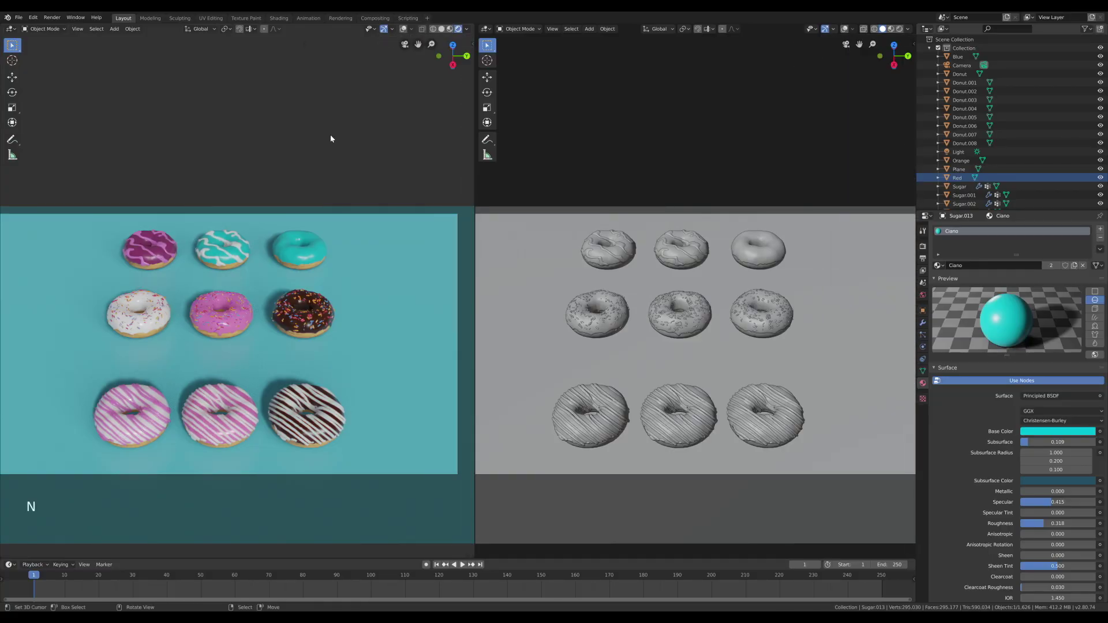
Step: Add a ColorRamp node to the left of the shader in the material
scroll(638, 276, down, 2)
key(shift+a)
click(577, 287)
click(572, 288)
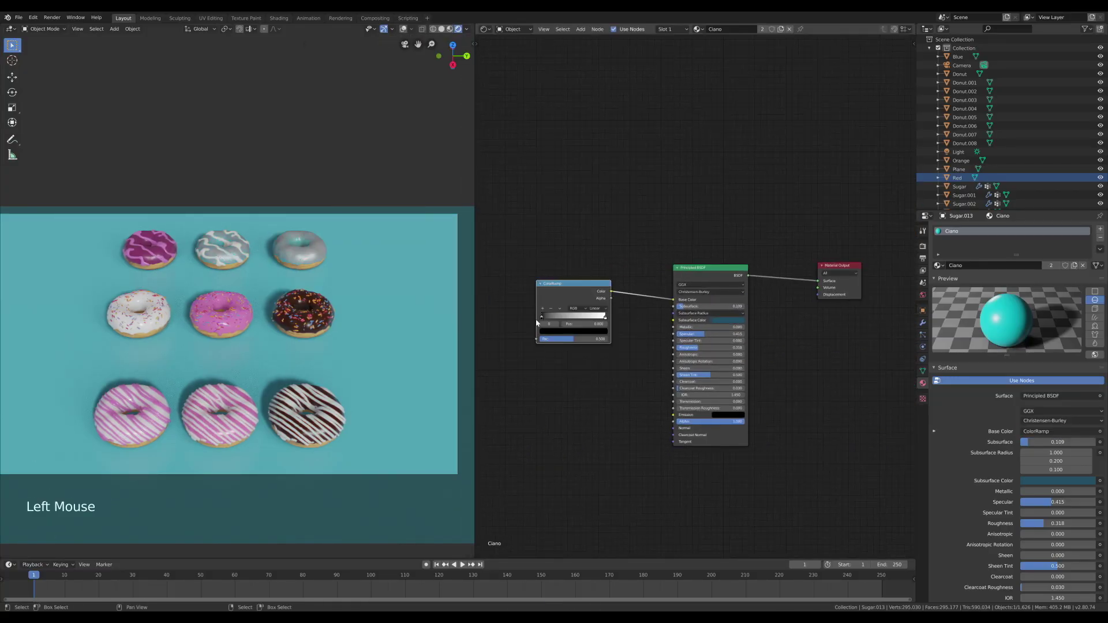
Step: Make a separate copy of the Ciano material and name it 'Rainbow'
click(1074, 266)
double_click(988, 265)
key(BackSpace)
text(Rainbow)
key(Return)
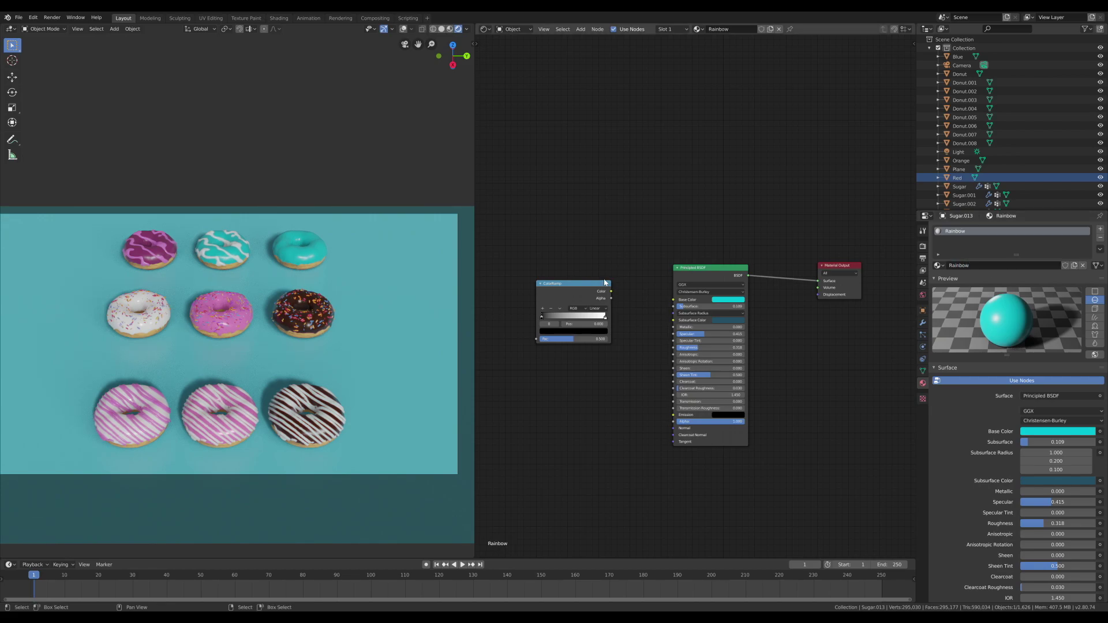
Step: Drive the ramp into Base Color from Texture Coordinate Object, with red and pink stops
drag(611, 291, 673, 300)
scroll(641, 349, down, 4)
key(shift+a)
click(542, 293)
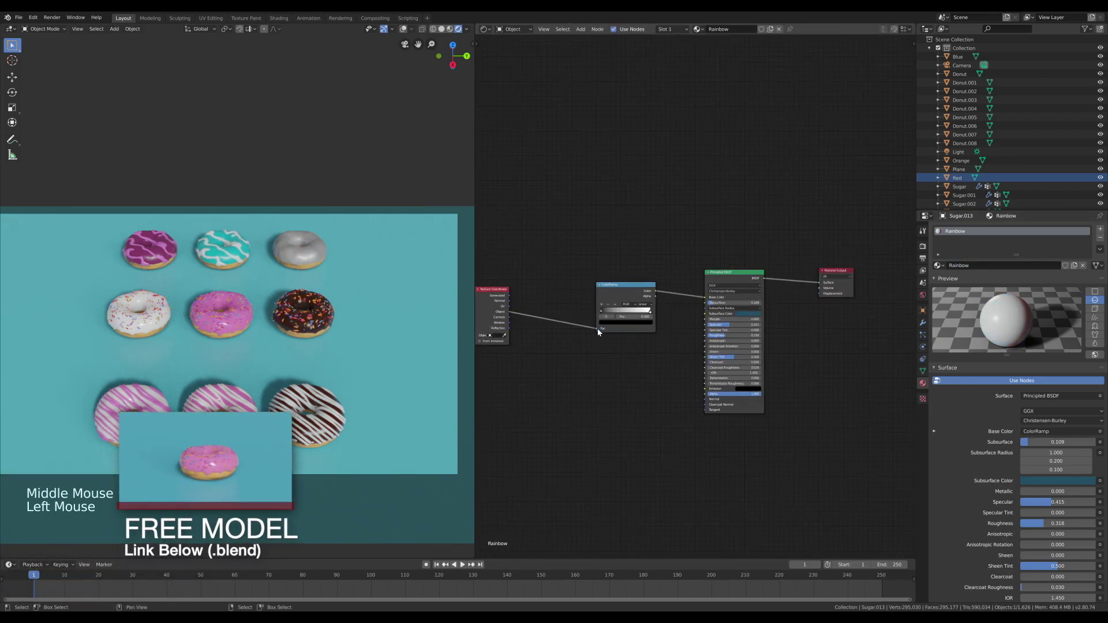
scroll(635, 323, up, 4)
drag(522, 319, 592, 343)
click(633, 334)
click(664, 322)
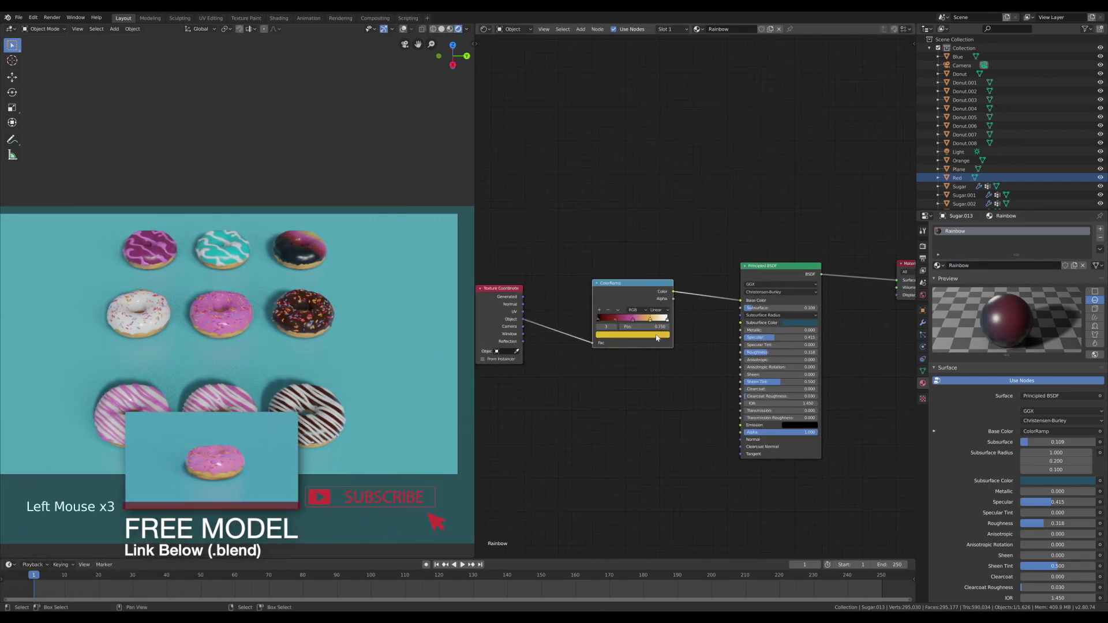